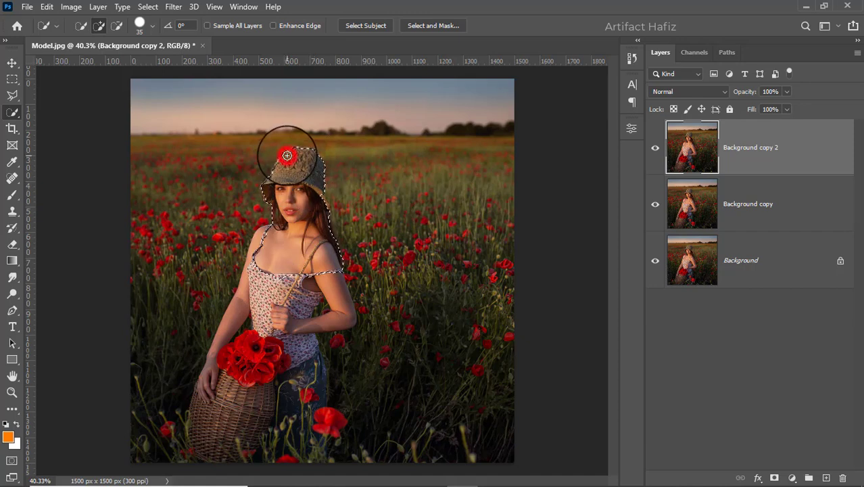
# Extend the quick selection from the hat over the woman's torso, arms, basket and skirt down to the image's lower edge.
pyautogui.moveTo(287, 155)
pyautogui.mouseDown()
pyautogui.moveTo(278, 244)
pyautogui.moveTo(210, 357)
pyautogui.moveTo(200, 440)
pyautogui.moveTo(224, 443)
pyautogui.moveTo(282, 344)
pyautogui.mouseUp()
pyautogui.moveTo(308, 395)
pyautogui.mouseDown()
pyautogui.moveTo(318, 440)
pyautogui.moveTo(301, 406)
pyautogui.mouseUp()
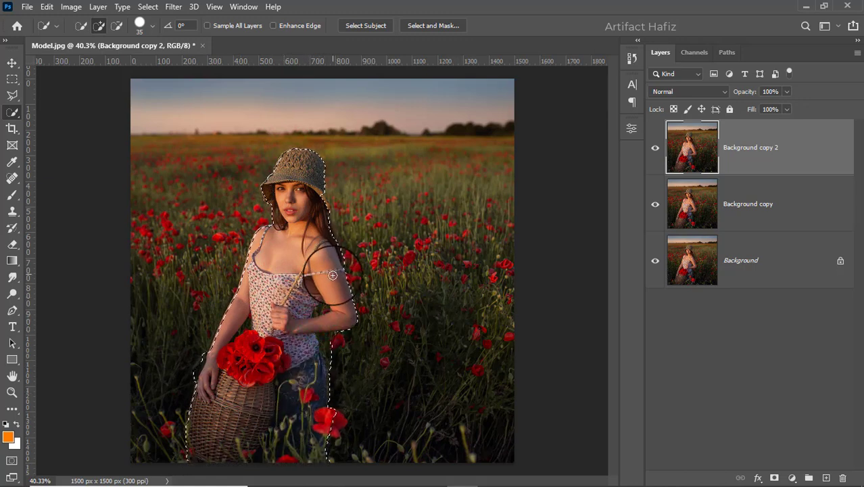
pyautogui.scroll(5, 344, 422)
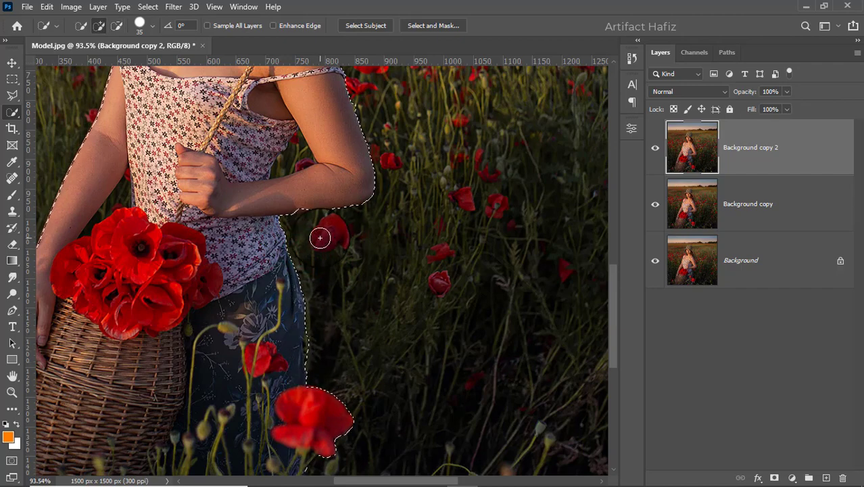
pyautogui.scroll(-4, 320, 237)
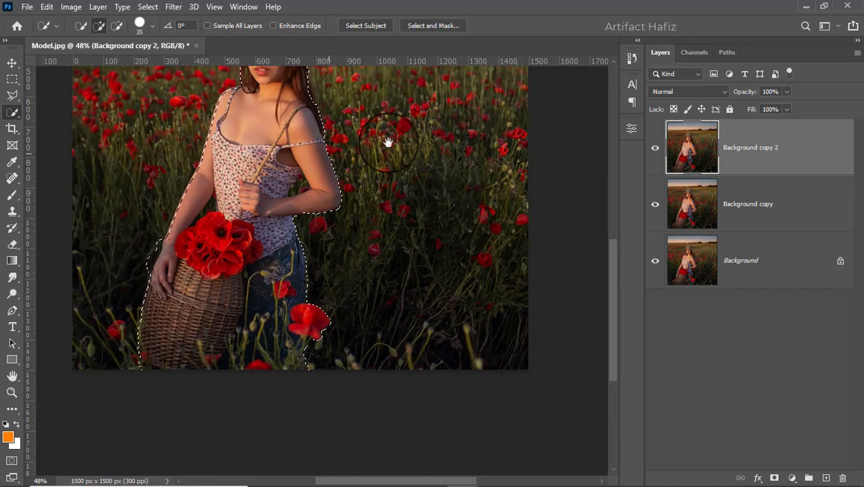
pyautogui.moveTo(387, 142); pyautogui.dragTo(430, 244)
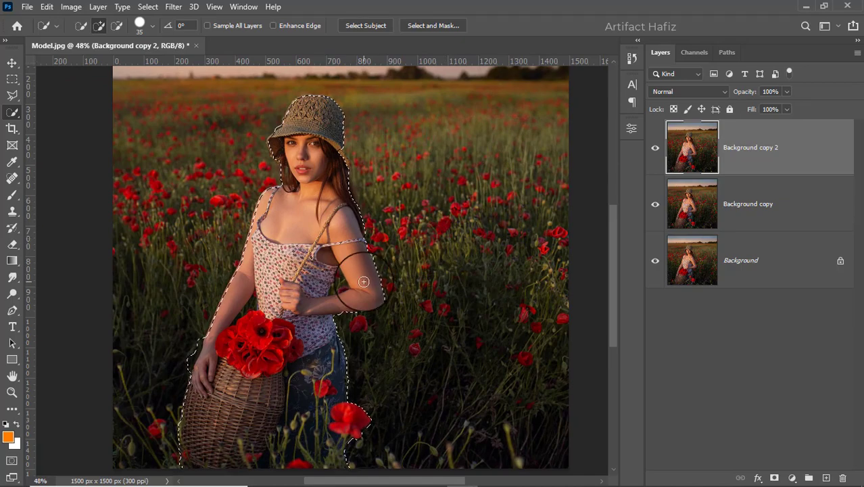
# Subtract the background gaps between the woman's arms and torso from the selection with a size 25 brush.
pyautogui.press('[')
pyautogui.press('[')
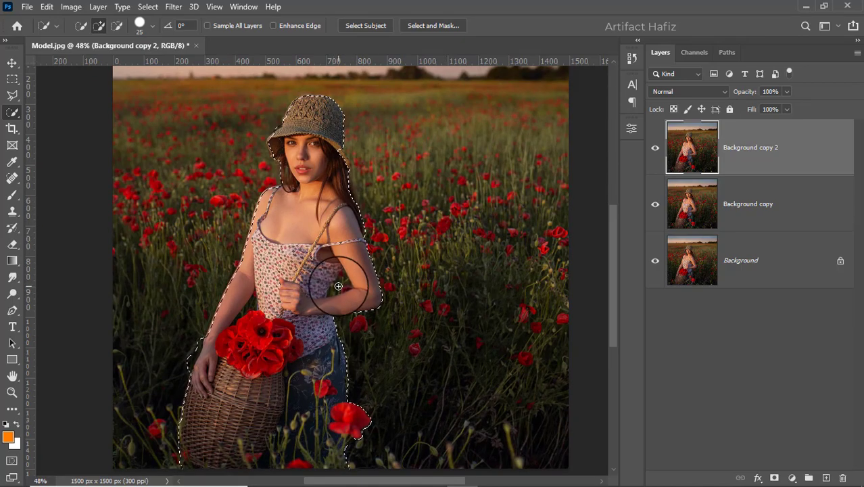
pyautogui.scroll(5, 338, 286)
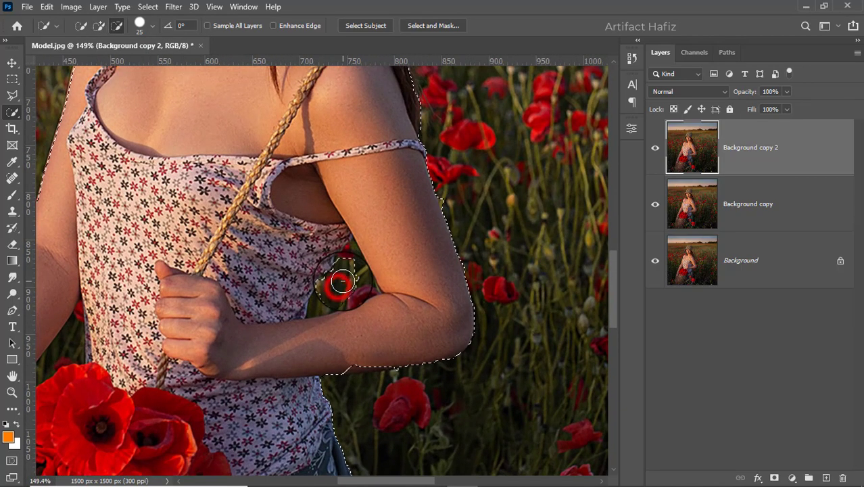
pyautogui.moveTo(341, 284)
pyautogui.mouseDown()
pyautogui.moveTo(363, 358)
pyautogui.moveTo(423, 348)
pyautogui.moveTo(398, 342)
pyautogui.moveTo(413, 301)
pyautogui.moveTo(530, 281)
pyautogui.mouseUp()
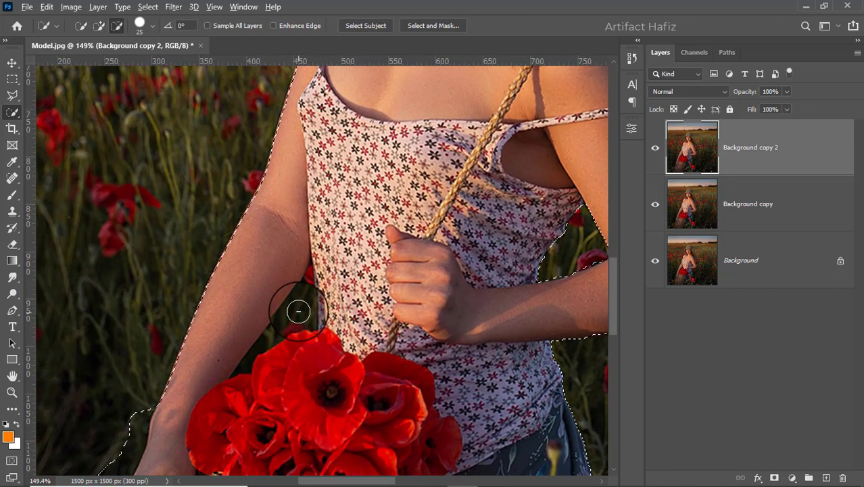
pyautogui.moveTo(298, 311); pyautogui.dragTo(255, 349)
# Subtract the background beside the forearm, wrist and hand on the basket from the selection with a size 10 brush.
pyautogui.press('[')
pyautogui.press('[')
pyautogui.moveTo(206, 336); pyautogui.dragTo(258, 220)
pyautogui.scroll(-1, 257, 220)
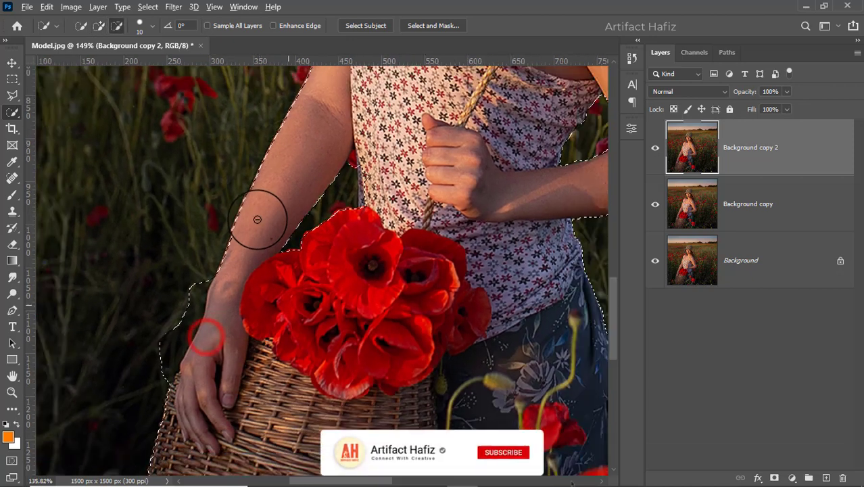
pyautogui.scroll(-2, 258, 220)
pyautogui.moveTo(213, 264); pyautogui.dragTo(169, 361)
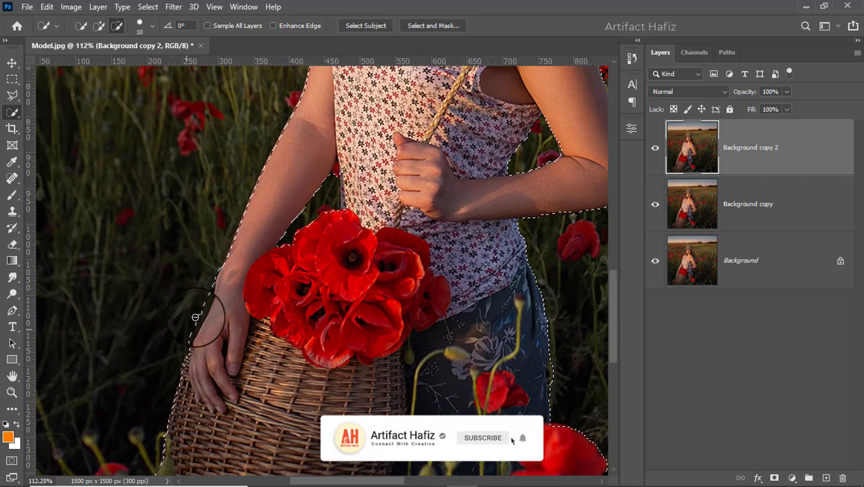
pyautogui.moveTo(212, 280); pyautogui.dragTo(199, 305)
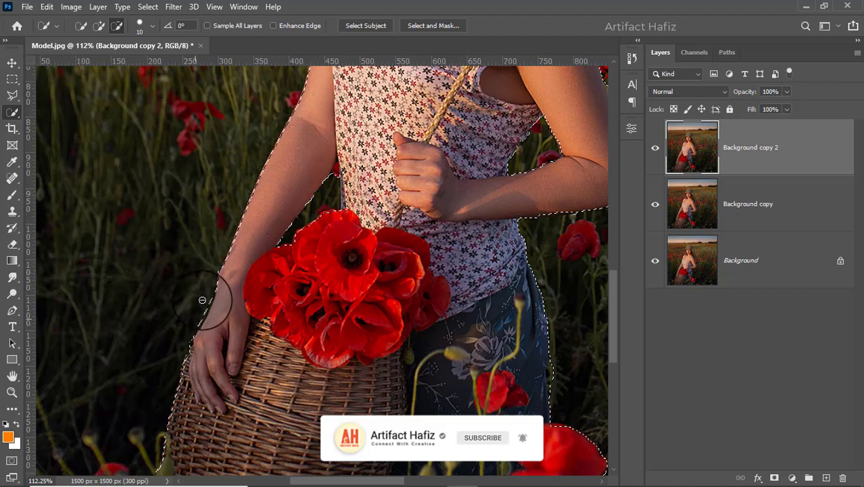
pyautogui.scroll(-3, 222, 285)
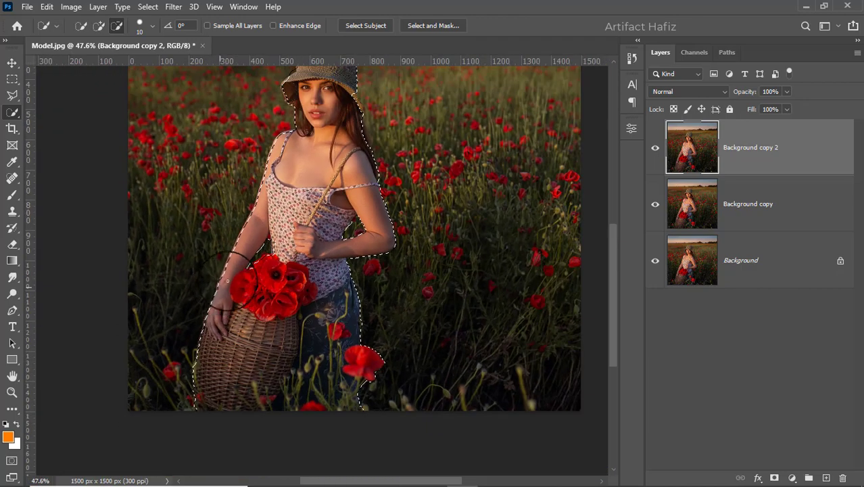
# Correct the selection around the hat by adding the missing brim edge and subtracting the background beside the crown.
pyautogui.scroll(4, 358, 108)
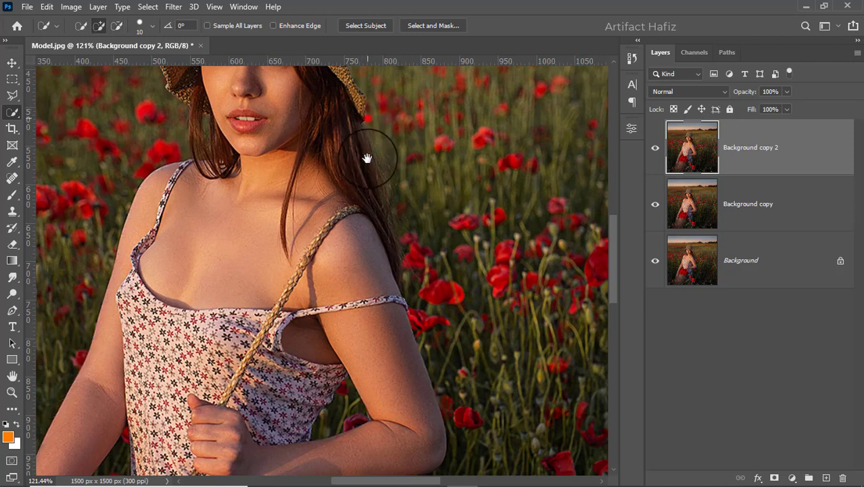
pyautogui.moveTo(368, 118); pyautogui.dragTo(365, 219)
pyautogui.moveTo(342, 181); pyautogui.dragTo(356, 197)
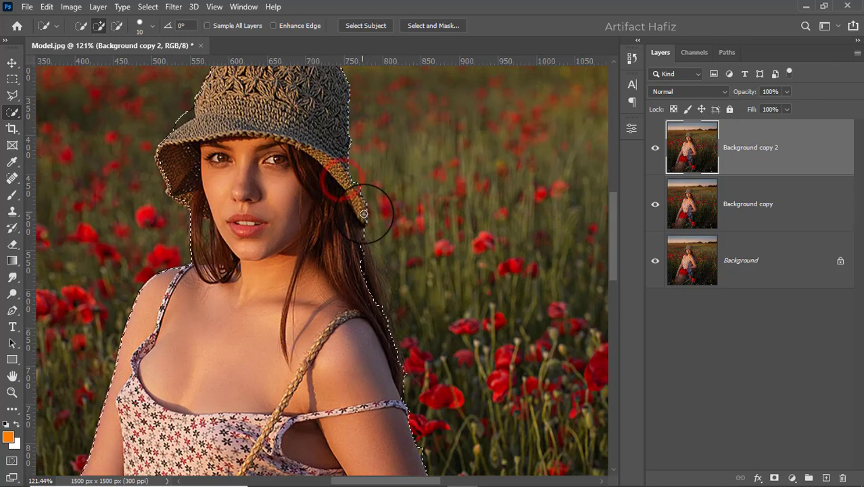
pyautogui.press('alt')
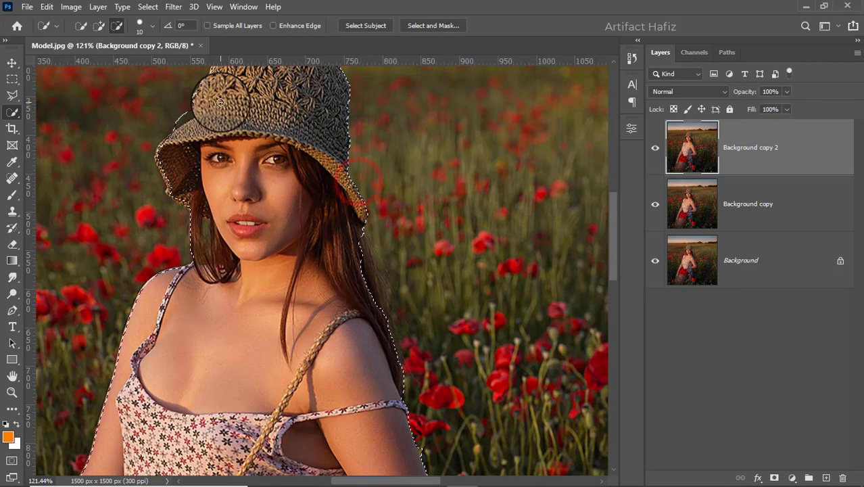
pyautogui.moveTo(190, 105)
pyautogui.keyDown('alt'); pyautogui.mouseDown()
pyautogui.moveTo(172, 126)
pyautogui.moveTo(186, 114)
pyautogui.moveTo(305, 194)
pyautogui.moveTo(210, 149)
pyautogui.moveTo(169, 152)
pyautogui.moveTo(170, 184)
pyautogui.mouseUp(); pyautogui.keyUp('alt')
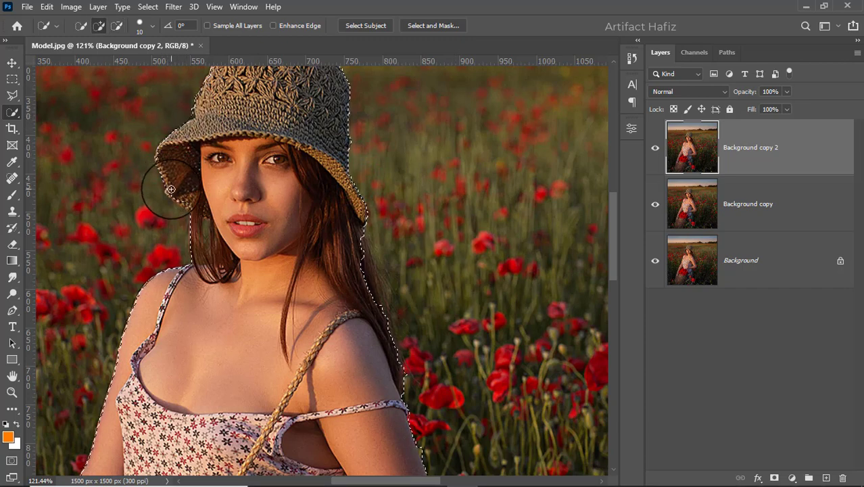
# Open the selection in Select and Mask and touch up the hat's edge where crown meets brim with a size 6 Quick Selection brush.
pyautogui.click(426, 26)
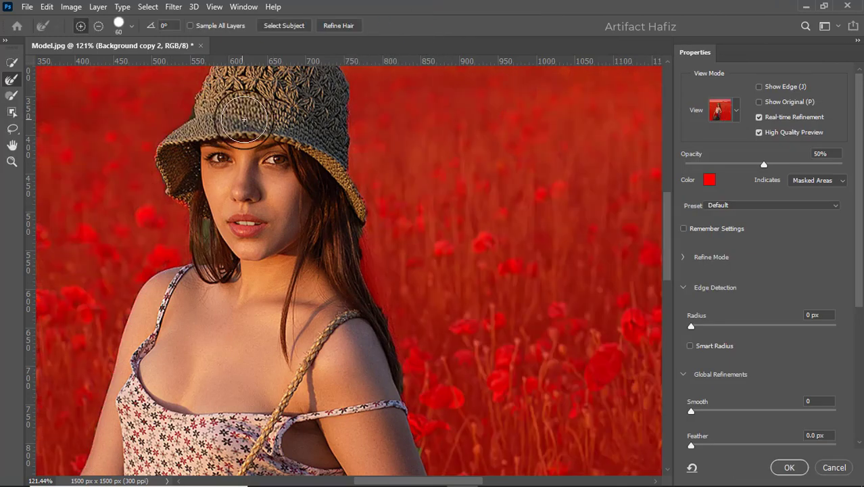
pyautogui.moveTo(244, 119); pyautogui.dragTo(263, 199)
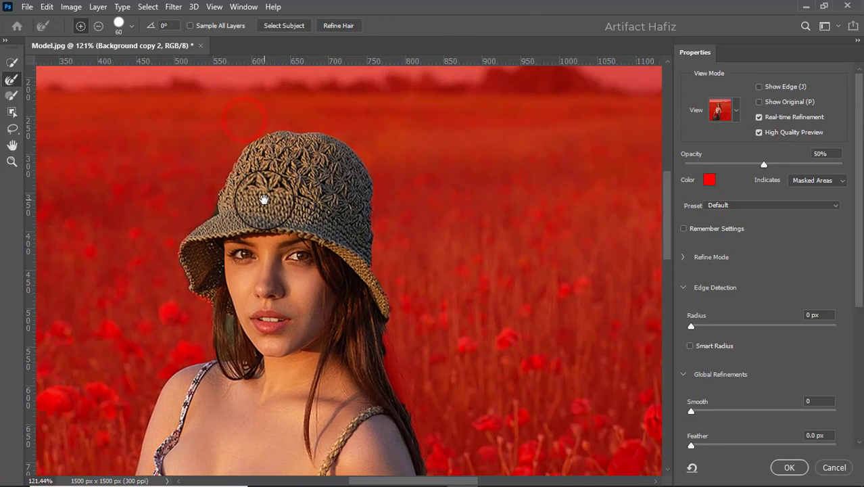
pyautogui.click(11, 61)
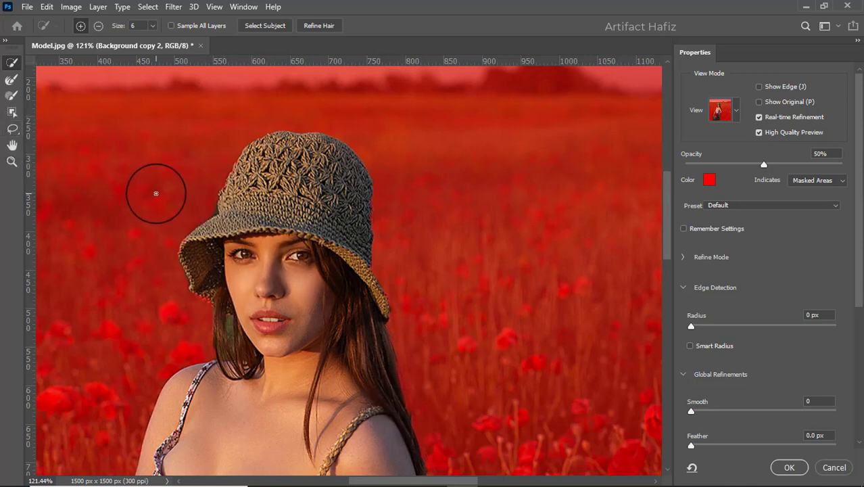
pyautogui.scroll(2, 209, 196)
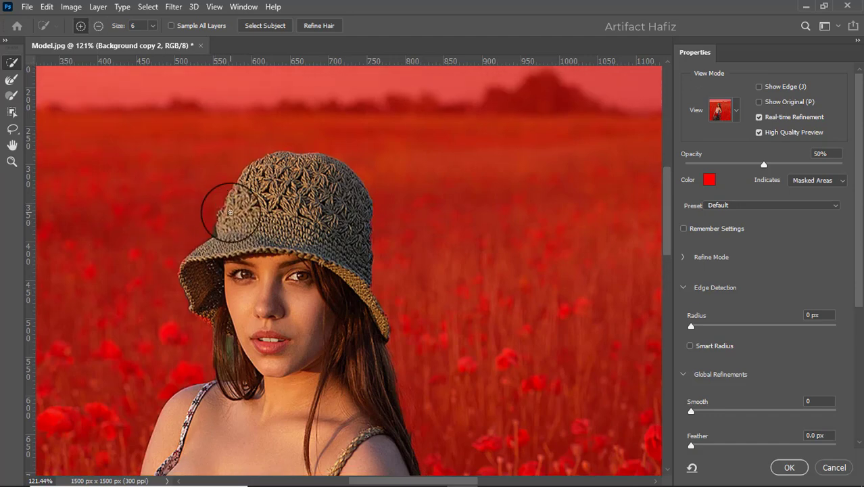
pyautogui.press('super')
pyautogui.click(545, 4)
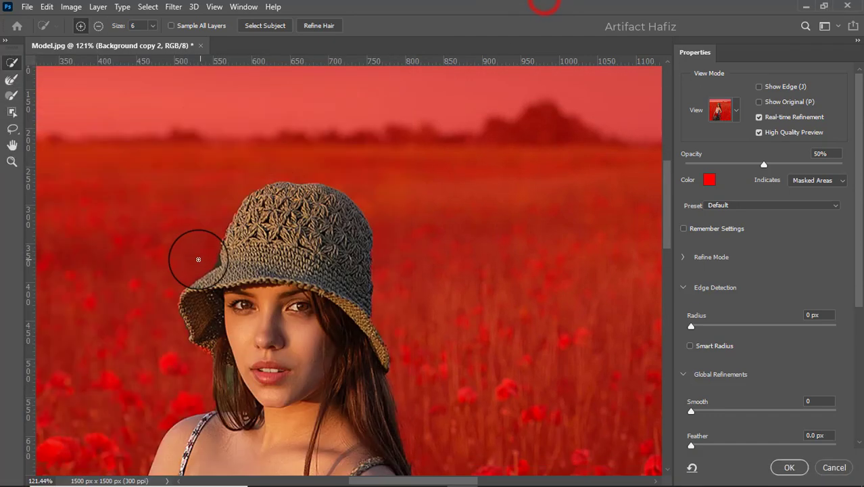
pyautogui.scroll(3, 197, 265)
pyautogui.scroll(2, 197, 265)
pyautogui.moveTo(228, 259); pyautogui.dragTo(239, 248)
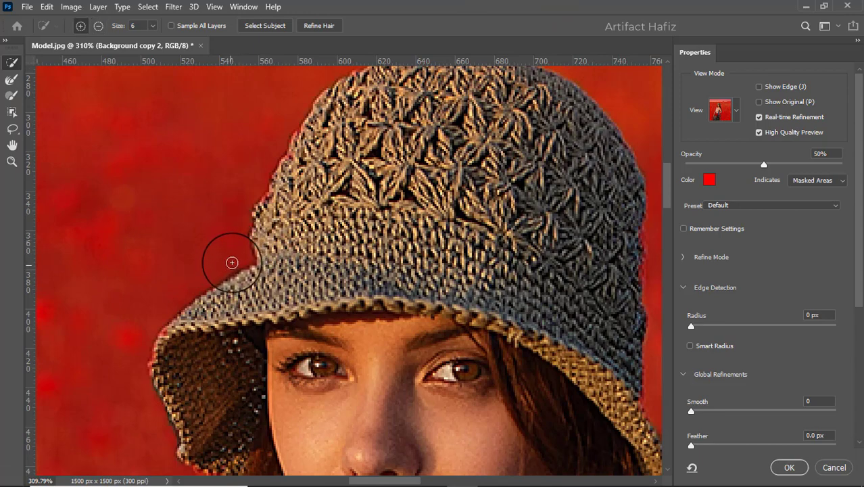
pyautogui.scroll(-6, 230, 264)
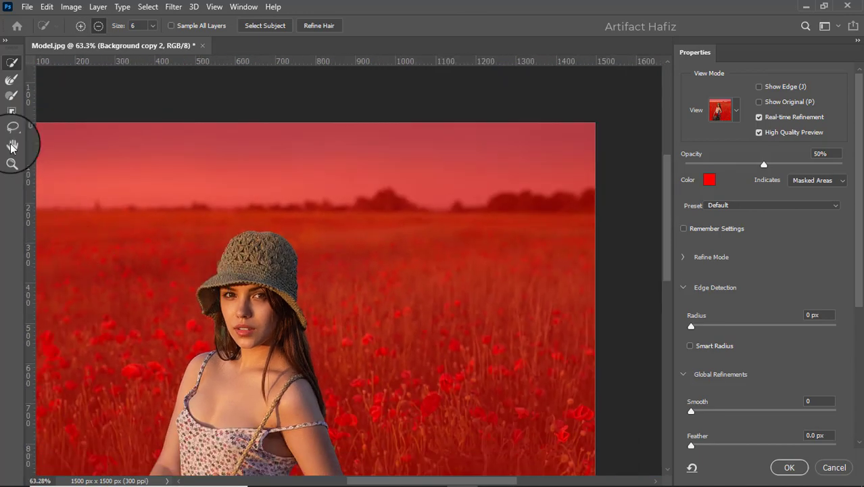
# Refine the mask edge around the woman's hair and hat with the Refine Edge Brush at size 35.
pyautogui.click(8, 73)
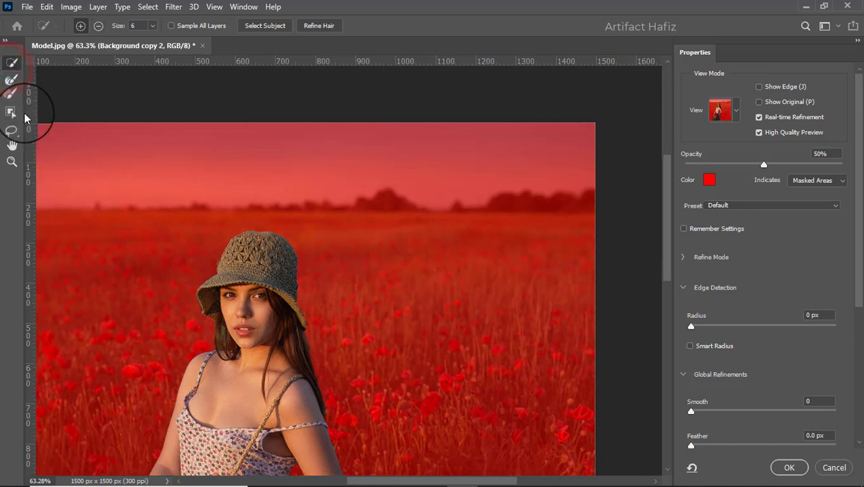
pyautogui.click(9, 79)
pyautogui.moveTo(236, 255); pyautogui.dragTo(262, 175)
pyautogui.scroll(3, 262, 174)
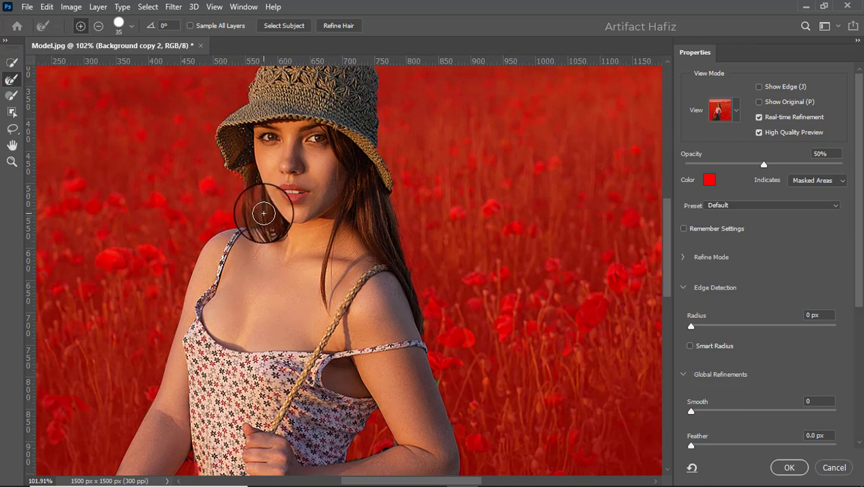
pyautogui.moveTo(263, 213)
pyautogui.mouseDown()
pyautogui.moveTo(254, 201)
pyautogui.moveTo(256, 218)
pyautogui.mouseUp()
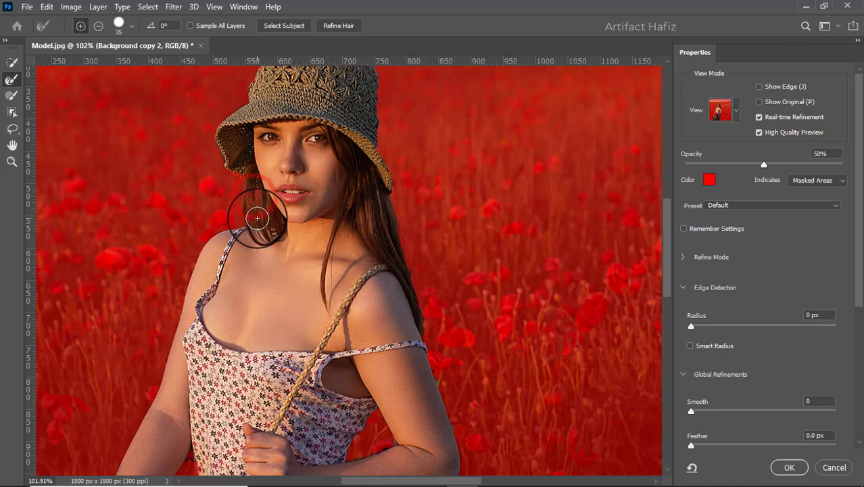
pyautogui.moveTo(221, 177); pyautogui.dragTo(228, 247)
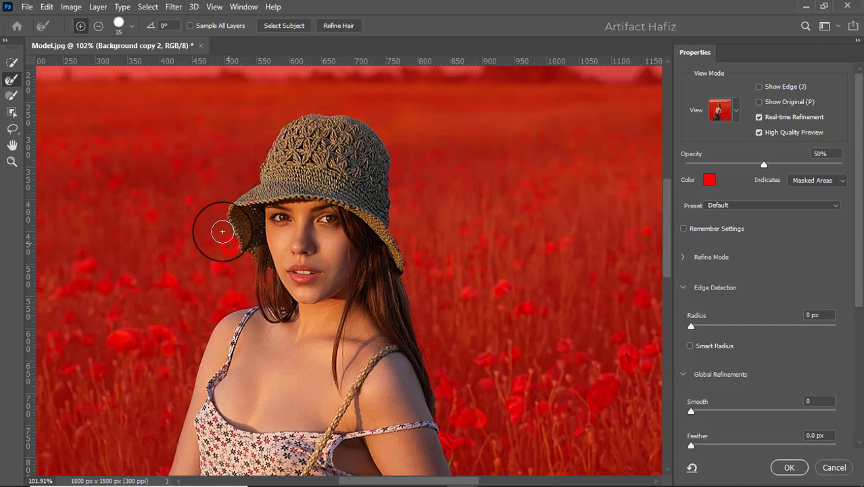
pyautogui.moveTo(238, 186)
pyautogui.mouseDown()
pyautogui.moveTo(285, 112)
pyautogui.moveTo(338, 108)
pyautogui.moveTo(378, 128)
pyautogui.moveTo(393, 162)
pyautogui.moveTo(395, 204)
pyautogui.mouseUp()
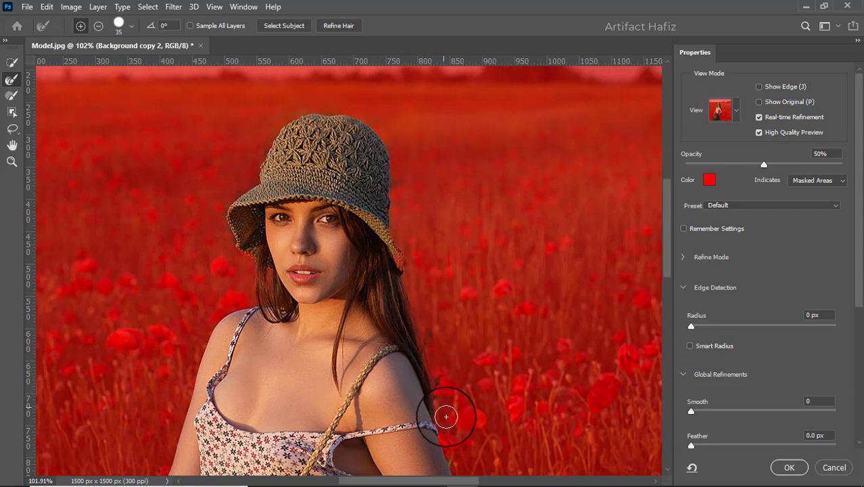
# Refine the mask edge along both arms and in the gaps between the arms and torso.
pyautogui.moveTo(473, 396); pyautogui.dragTo(448, 203)
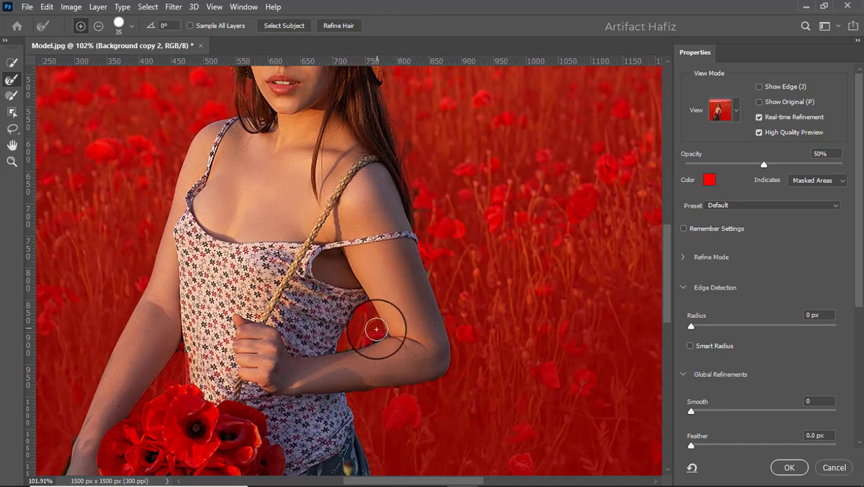
pyautogui.moveTo(373, 334); pyautogui.dragTo(343, 343)
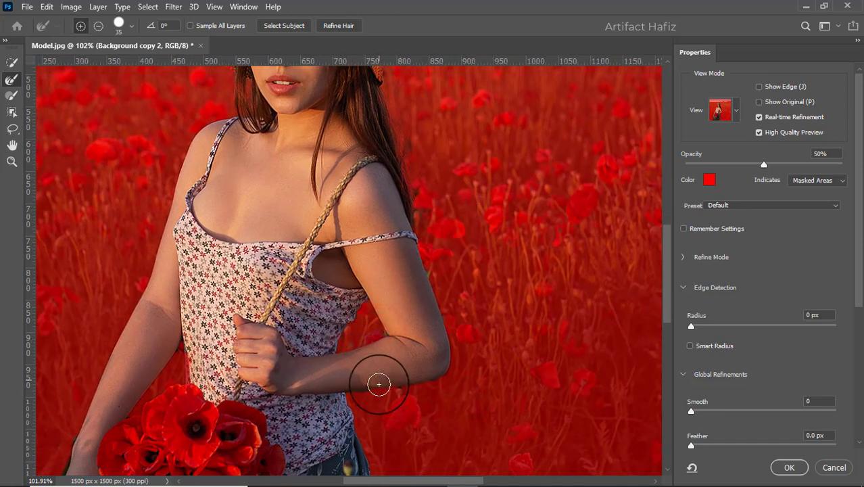
pyautogui.moveTo(374, 397); pyautogui.dragTo(479, 217)
pyautogui.moveTo(248, 237)
pyautogui.mouseDown()
pyautogui.moveTo(224, 280)
pyautogui.moveTo(200, 294)
pyautogui.mouseUp()
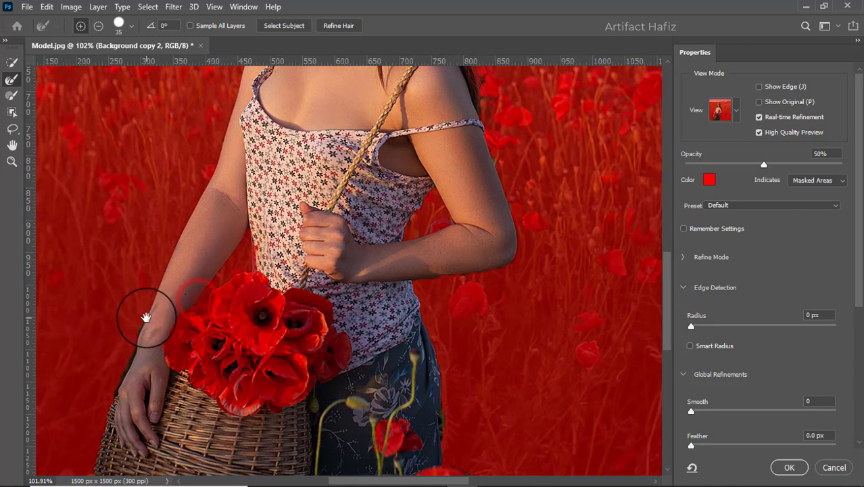
# Refine the mask edge around the hand, skirt, large foreground poppy and the outer side of the wicker basket.
pyautogui.moveTo(147, 318); pyautogui.dragTo(245, 223)
pyautogui.moveTo(213, 286); pyautogui.dragTo(233, 217)
pyautogui.moveTo(452, 313); pyautogui.dragTo(393, 236)
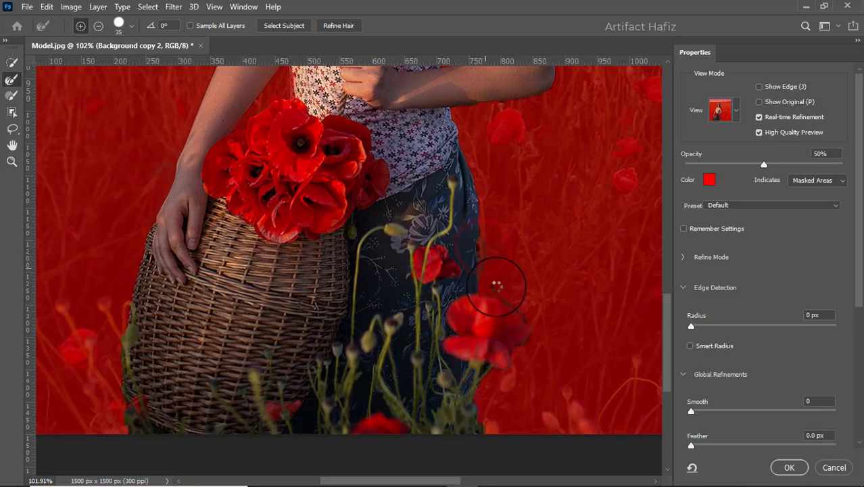
pyautogui.moveTo(499, 287)
pyautogui.mouseDown()
pyautogui.moveTo(531, 308)
pyautogui.moveTo(538, 334)
pyautogui.mouseUp()
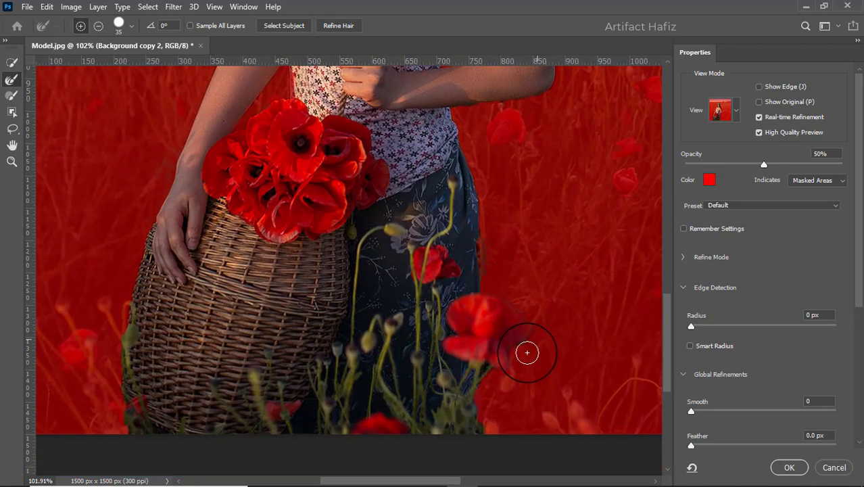
pyautogui.moveTo(486, 384); pyautogui.dragTo(478, 409)
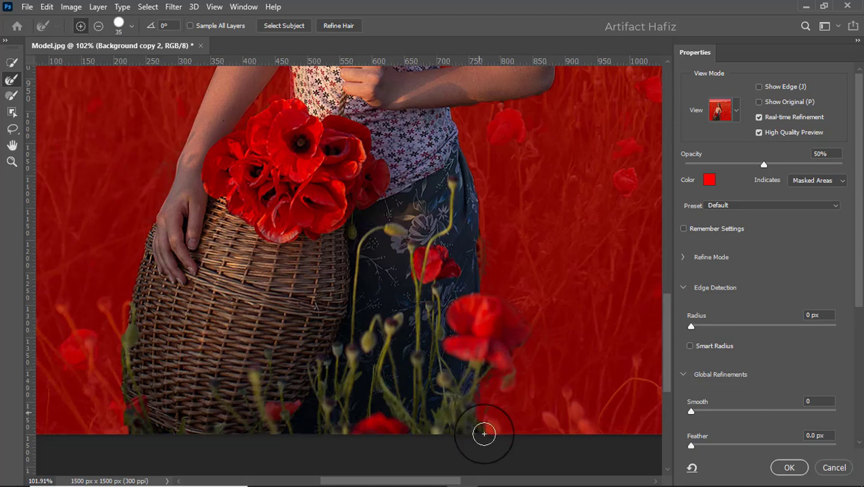
pyautogui.moveTo(159, 352); pyautogui.dragTo(220, 279)
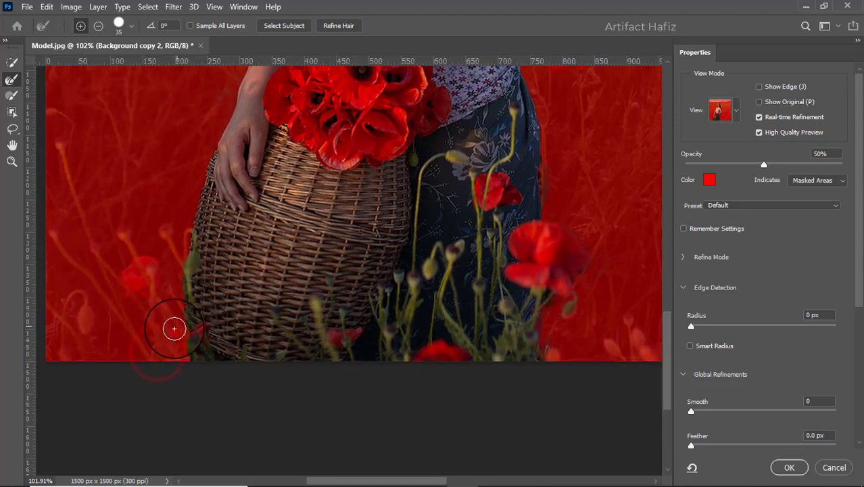
pyautogui.moveTo(181, 331)
pyautogui.mouseDown()
pyautogui.moveTo(178, 367)
pyautogui.moveTo(201, 159)
pyautogui.moveTo(184, 230)
pyautogui.mouseUp()
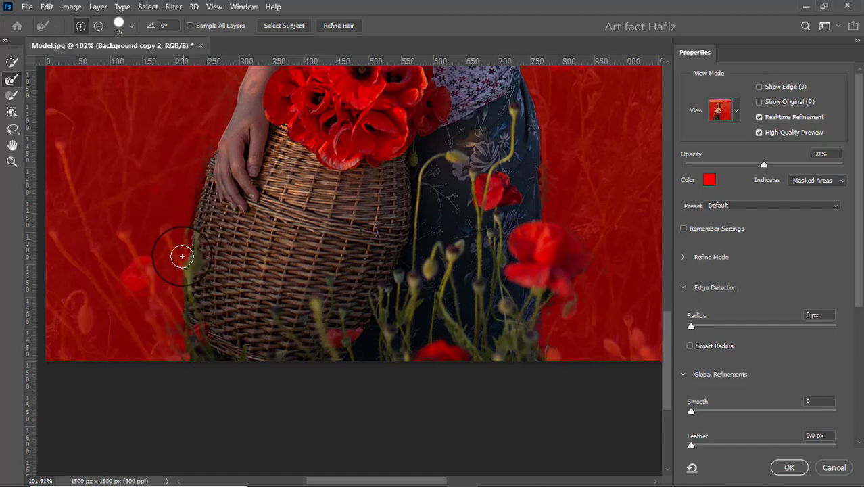
# Accept the Select and Mask refinement and turn the selection into a layer mask on Background copy 2.
pyautogui.moveTo(316, 203); pyautogui.dragTo(313, 357)
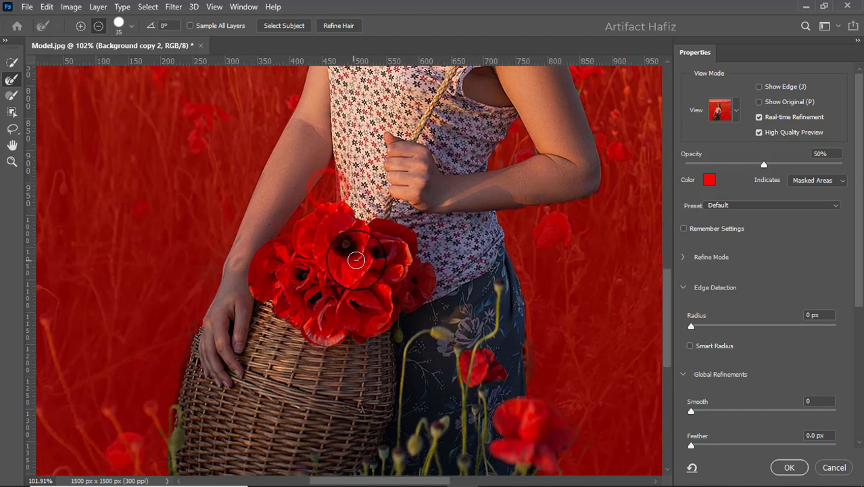
pyautogui.scroll(-10, 357, 259)
pyautogui.scroll(4, 317, 167)
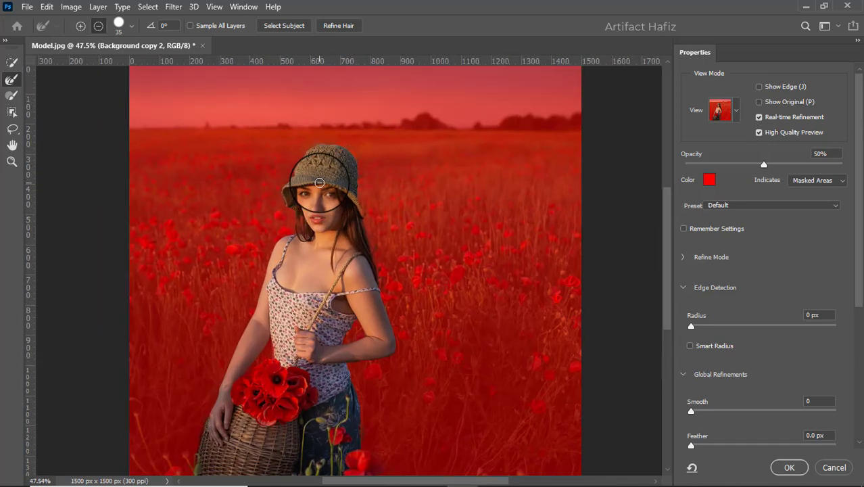
pyautogui.click(790, 469)
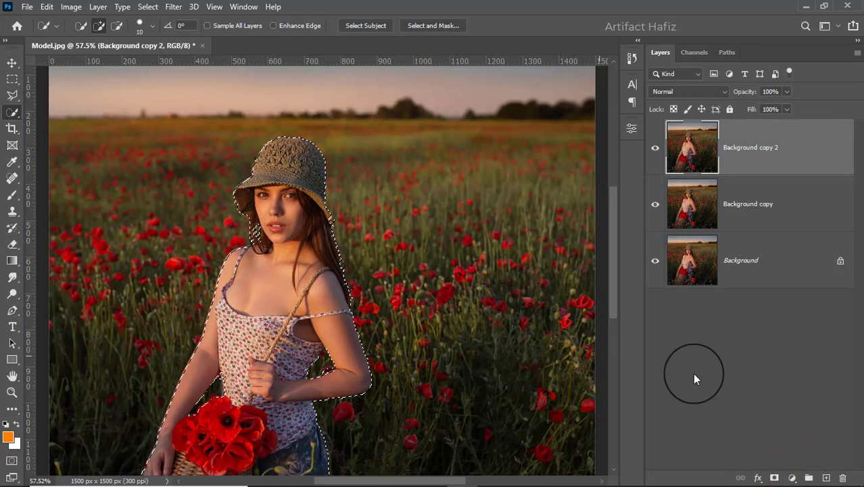
pyautogui.click(774, 478)
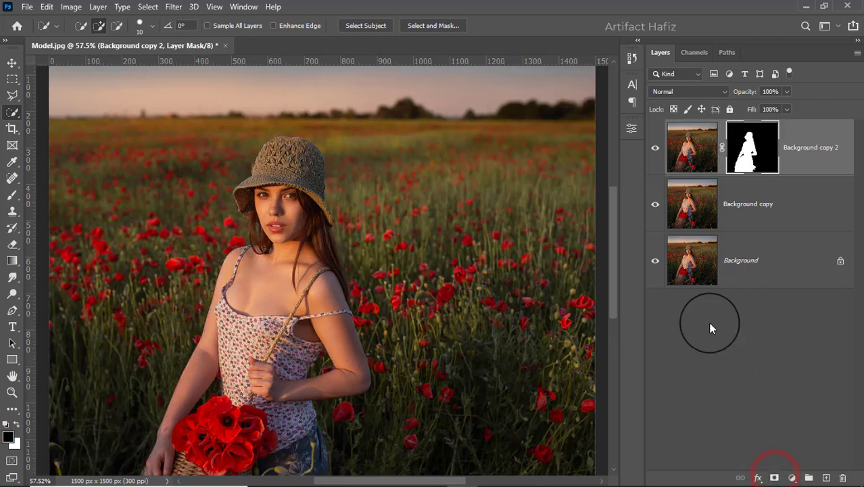
# Display the layer mask on its own and set up a black Brush in Overlay mode at 100% opacity.
pyautogui.keyDown('alt'); pyautogui.click(743, 159); pyautogui.keyUp('alt')
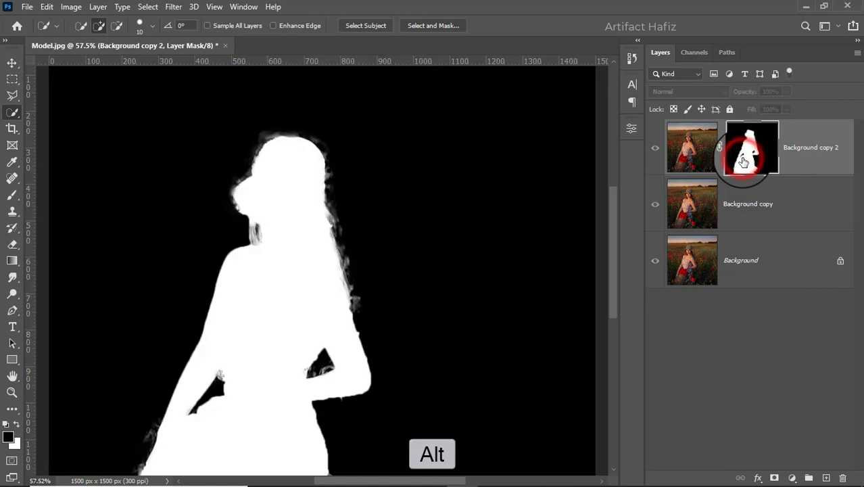
pyautogui.scroll(5, 252, 165)
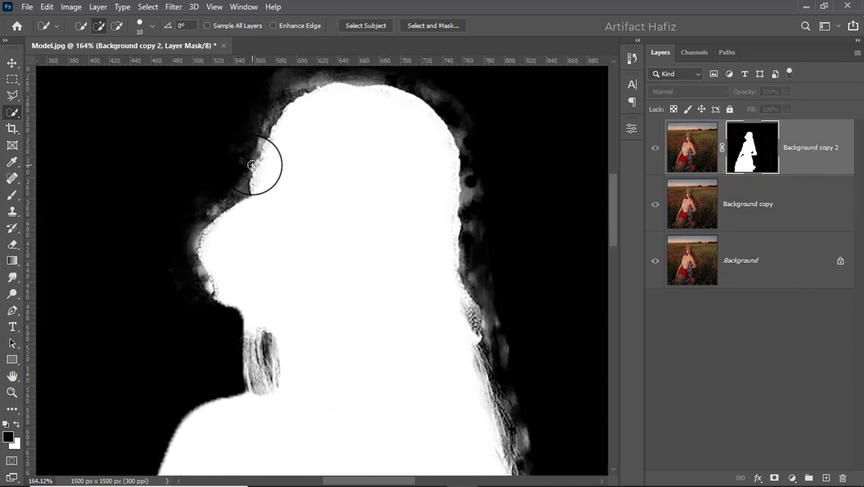
pyautogui.click(9, 199)
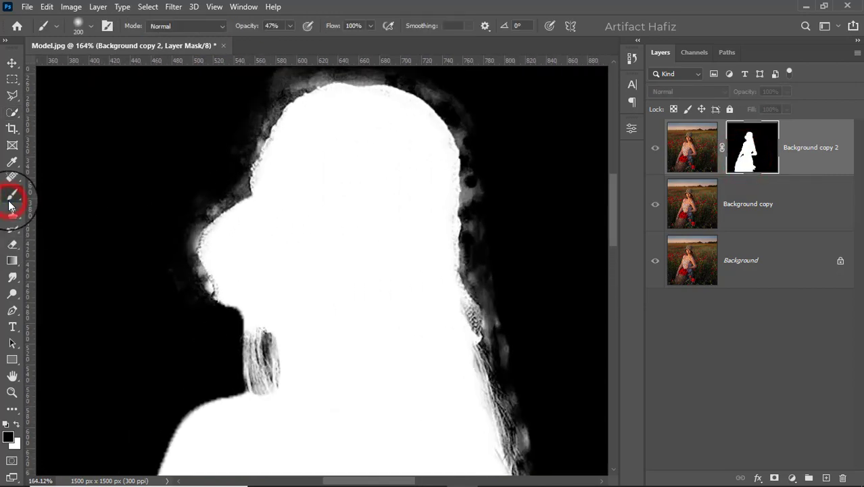
pyautogui.click(9, 422)
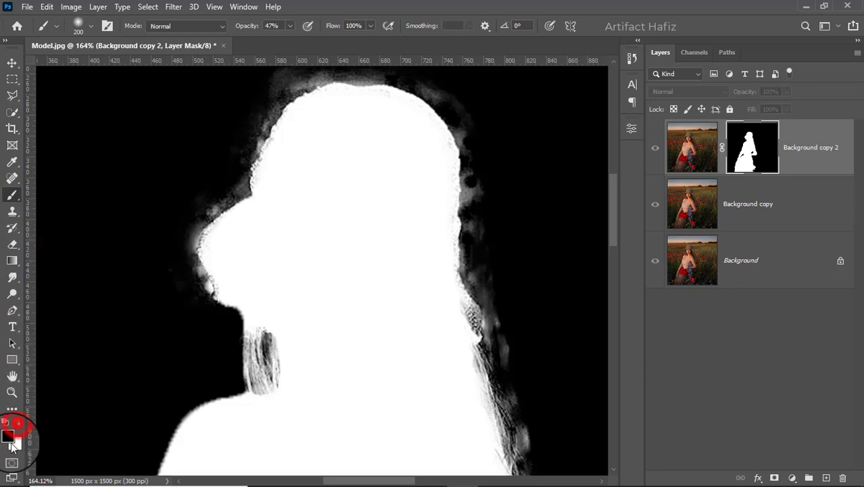
pyautogui.click(219, 28)
pyautogui.click(177, 203)
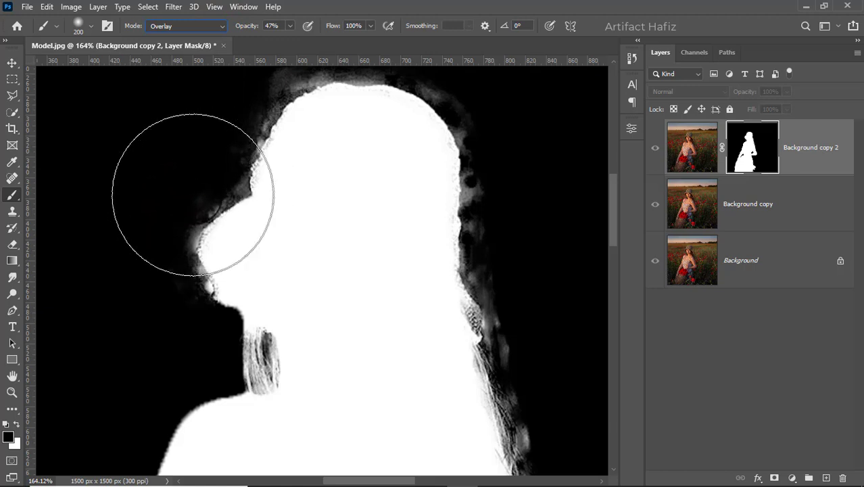
pyautogui.click(349, 8)
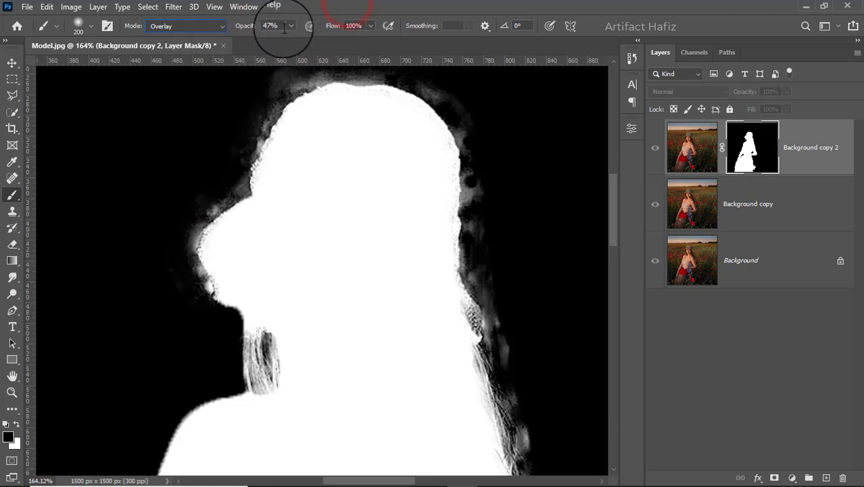
pyautogui.moveTo(327, 52); pyautogui.dragTo(331, 58)
# Reduce the brush to size 45 and paint away the grey haze around the hat's brim and crown on the mask.
pyautogui.press('[')
pyautogui.press('[')
pyautogui.press('[')
pyautogui.press('[')
pyautogui.press('[')
pyautogui.press('[')
pyautogui.press('[')
pyautogui.press('[')
pyautogui.press('[')
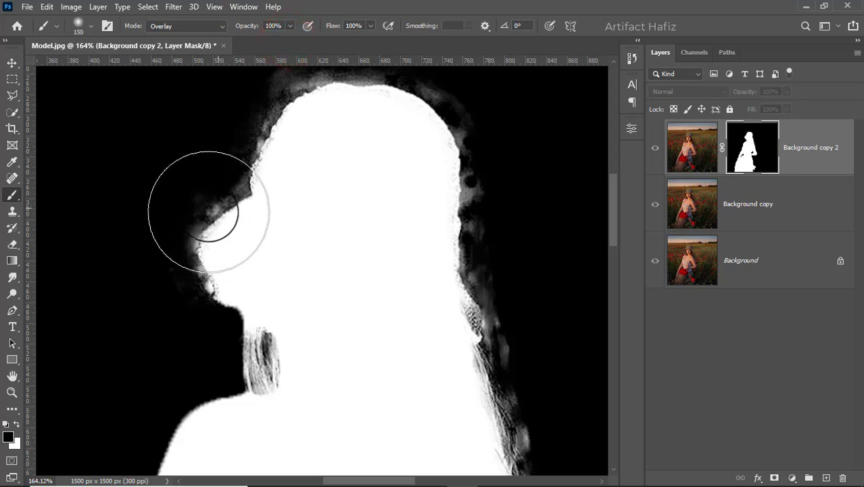
pyautogui.moveTo(204, 285)
pyautogui.mouseDown()
pyautogui.moveTo(190, 233)
pyautogui.moveTo(239, 177)
pyautogui.moveTo(239, 160)
pyautogui.moveTo(230, 198)
pyautogui.mouseUp()
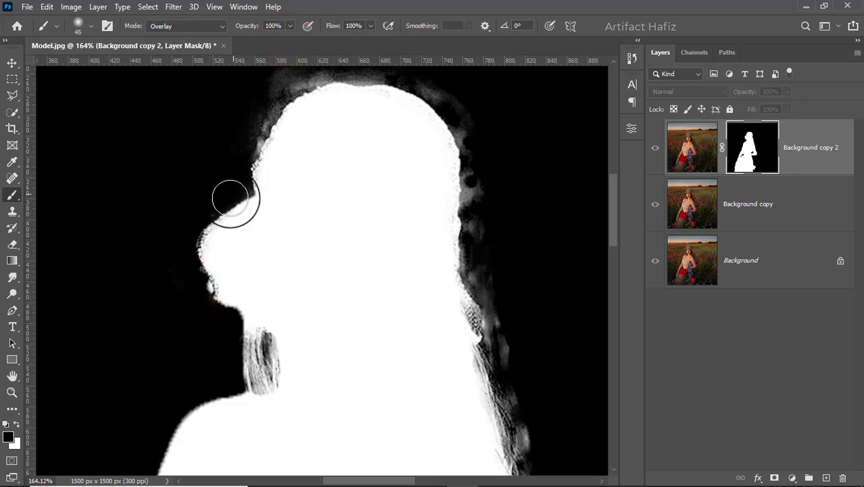
pyautogui.moveTo(175, 254)
pyautogui.mouseDown()
pyautogui.moveTo(169, 287)
pyautogui.moveTo(192, 269)
pyautogui.mouseUp()
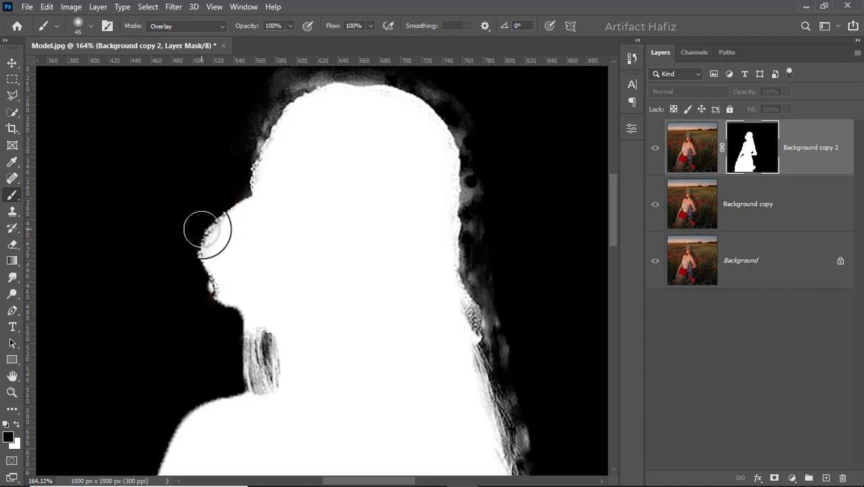
pyautogui.moveTo(217, 226)
pyautogui.mouseDown()
pyautogui.moveTo(244, 190)
pyautogui.moveTo(266, 179)
pyautogui.moveTo(260, 155)
pyautogui.moveTo(246, 240)
pyautogui.moveTo(244, 220)
pyautogui.moveTo(265, 210)
pyautogui.moveTo(244, 252)
pyautogui.moveTo(284, 186)
pyautogui.moveTo(318, 153)
pyautogui.moveTo(386, 153)
pyautogui.moveTo(418, 166)
pyautogui.moveTo(445, 190)
pyautogui.mouseUp()
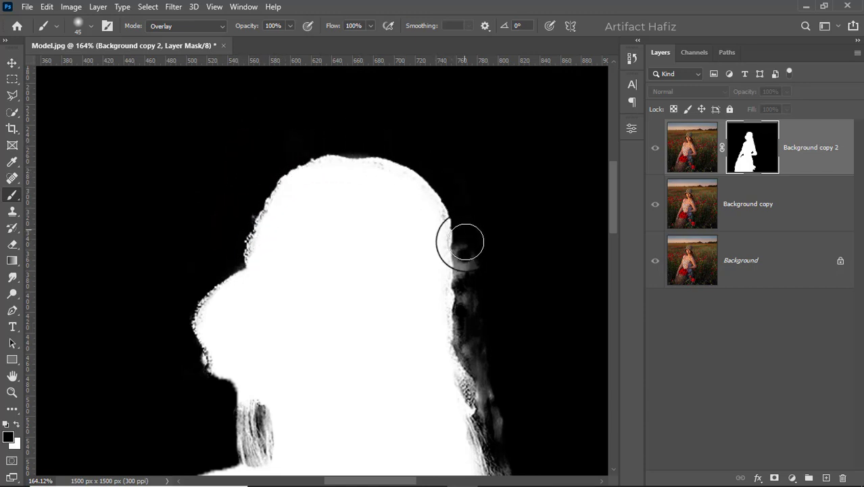
# Paint out the grey haze on the mask along the back of the hat and the outer edge of the long hair.
pyautogui.moveTo(460, 241); pyautogui.dragTo(467, 285)
pyautogui.moveTo(460, 331)
pyautogui.mouseDown()
pyautogui.moveTo(480, 367)
pyautogui.moveTo(498, 440)
pyautogui.mouseUp()
pyautogui.moveTo(521, 400); pyautogui.dragTo(473, 239)
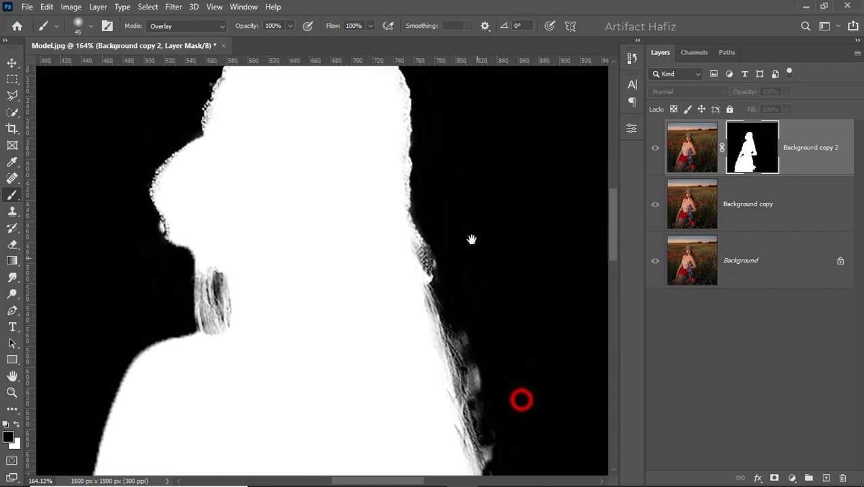
pyautogui.moveTo(460, 301); pyautogui.dragTo(495, 449)
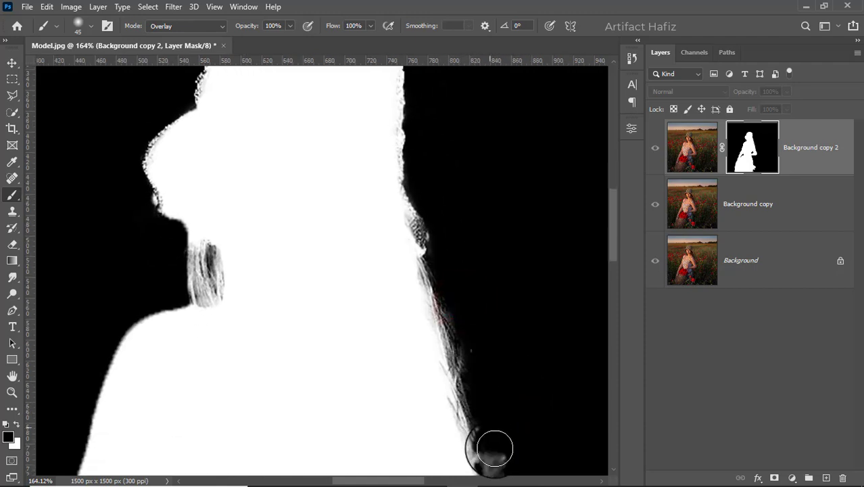
pyautogui.moveTo(498, 402); pyautogui.dragTo(465, 271)
pyautogui.moveTo(462, 296)
pyautogui.mouseDown()
pyautogui.moveTo(457, 318)
pyautogui.moveTo(452, 301)
pyautogui.moveTo(459, 338)
pyautogui.mouseUp()
# Blacken the gap between the bent arm and torso on the mask and clean stray spots along that arm's outer edge.
pyautogui.moveTo(498, 389); pyautogui.dragTo(478, 219)
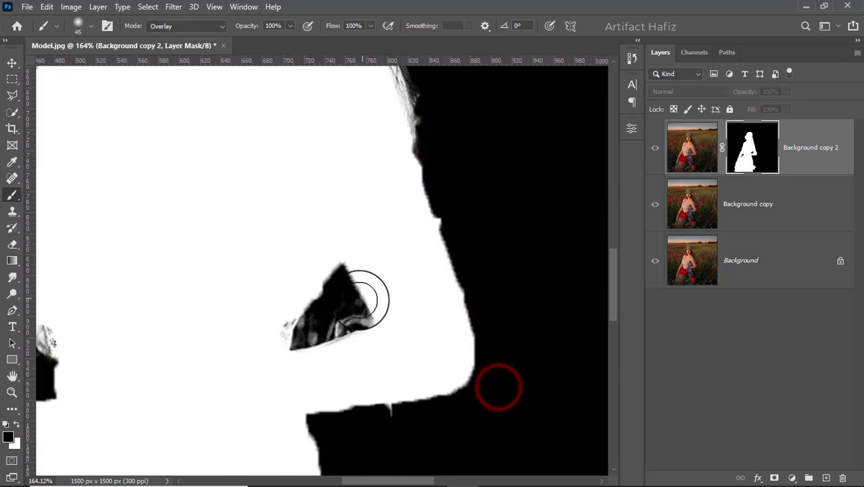
pyautogui.moveTo(368, 299)
pyautogui.mouseDown()
pyautogui.moveTo(359, 316)
pyautogui.moveTo(312, 328)
pyautogui.moveTo(301, 343)
pyautogui.moveTo(342, 331)
pyautogui.moveTo(308, 328)
pyautogui.moveTo(367, 313)
pyautogui.moveTo(362, 319)
pyautogui.mouseUp()
pyautogui.click(382, 409)
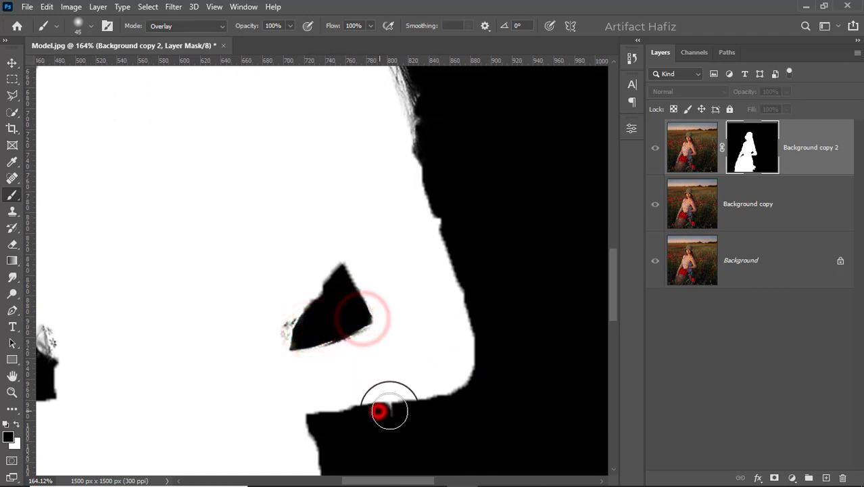
pyautogui.click(447, 215)
pyautogui.click(451, 218)
pyautogui.press('space')
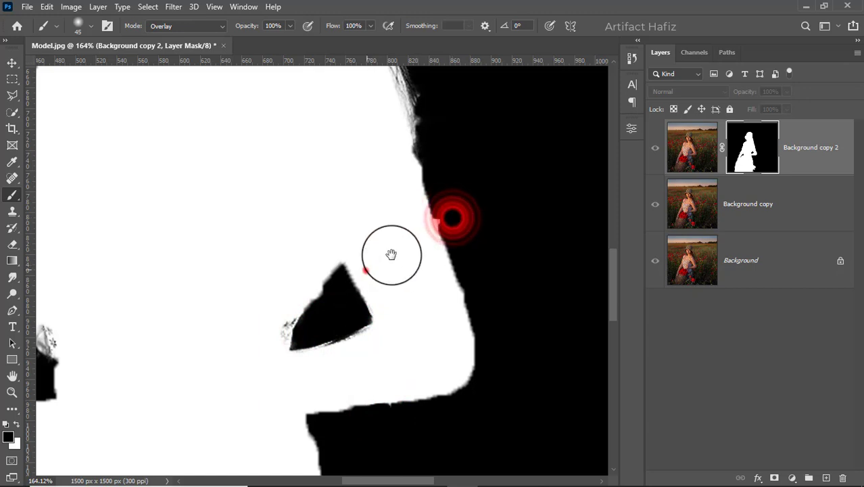
# Clean the grey remnants on the mask in the other arm's gap and down the outer edge of the hand and basket.
pyautogui.moveTo(367, 270); pyautogui.dragTo(525, 197)
pyautogui.moveTo(355, 236); pyautogui.dragTo(370, 230)
pyautogui.moveTo(212, 260)
pyautogui.mouseDown()
pyautogui.moveTo(216, 280)
pyautogui.moveTo(173, 308)
pyautogui.moveTo(139, 357)
pyautogui.moveTo(132, 334)
pyautogui.moveTo(244, 270)
pyautogui.moveTo(317, 177)
pyautogui.mouseUp()
pyautogui.moveTo(231, 235)
pyautogui.mouseDown()
pyautogui.moveTo(186, 335)
pyautogui.moveTo(220, 171)
pyautogui.mouseUp()
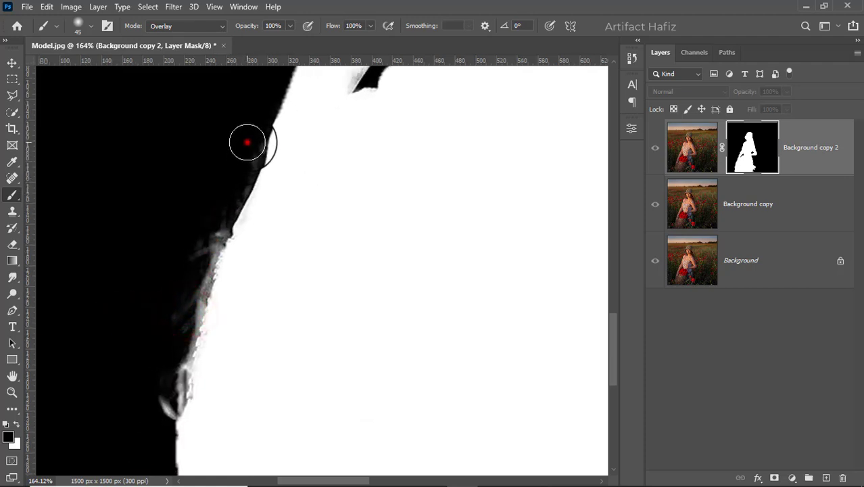
pyautogui.moveTo(247, 142)
pyautogui.mouseDown()
pyautogui.moveTo(247, 169)
pyautogui.moveTo(213, 222)
pyautogui.moveTo(194, 277)
pyautogui.moveTo(220, 223)
pyautogui.moveTo(194, 285)
pyautogui.moveTo(177, 355)
pyautogui.moveTo(188, 309)
pyautogui.moveTo(214, 282)
pyautogui.moveTo(165, 407)
pyautogui.mouseUp()
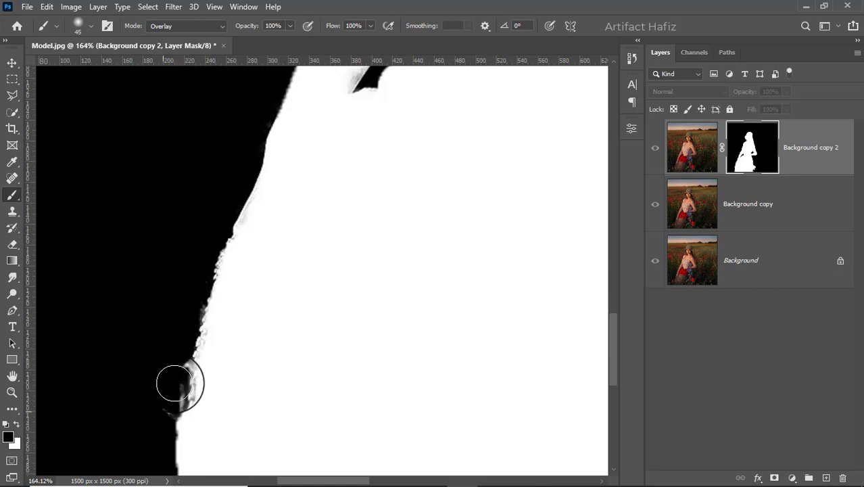
pyautogui.moveTo(179, 376); pyautogui.dragTo(259, 146)
pyautogui.moveTo(240, 254)
pyautogui.mouseDown()
pyautogui.moveTo(245, 322)
pyautogui.moveTo(237, 347)
pyautogui.moveTo(228, 311)
pyautogui.moveTo(247, 291)
pyautogui.moveTo(249, 324)
pyautogui.moveTo(246, 282)
pyautogui.mouseUp()
pyautogui.moveTo(245, 282)
pyautogui.mouseDown()
pyautogui.moveTo(241, 327)
pyautogui.moveTo(232, 292)
pyautogui.mouseUp()
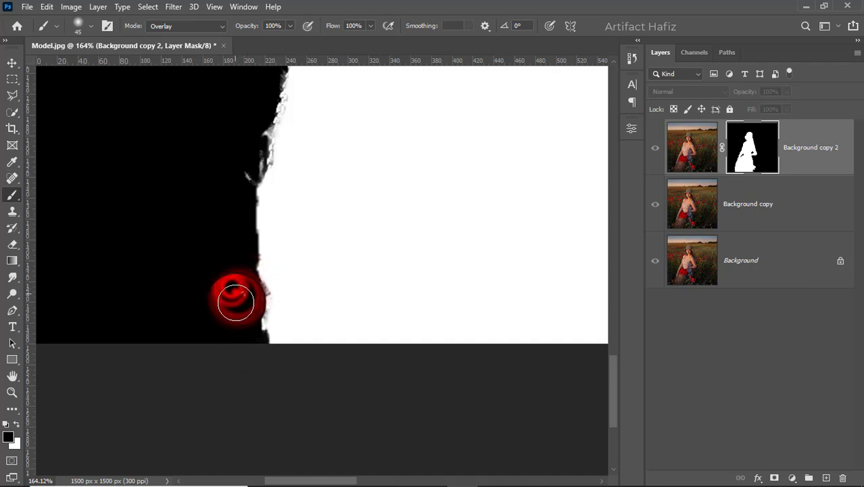
# Paint out the grey fringe on the mask along the skirt's edge and around and below the large foreground poppy.
pyautogui.scroll(-3, 280, 293)
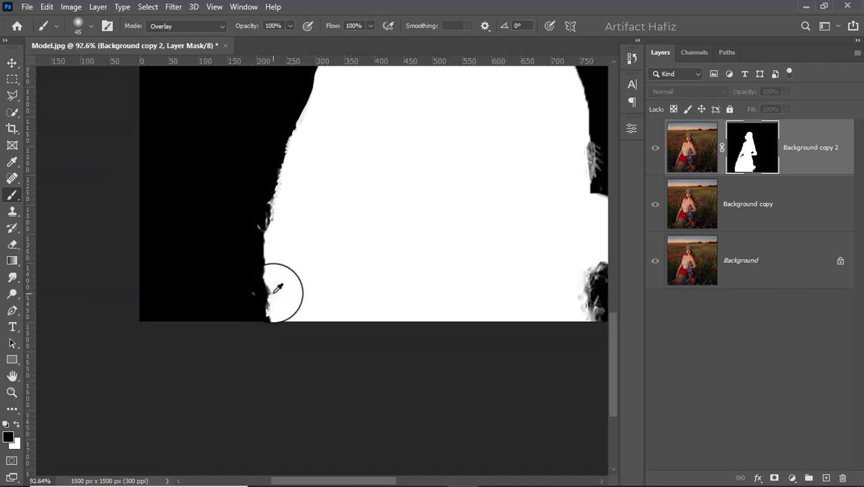
pyautogui.scroll(4, 450, 228)
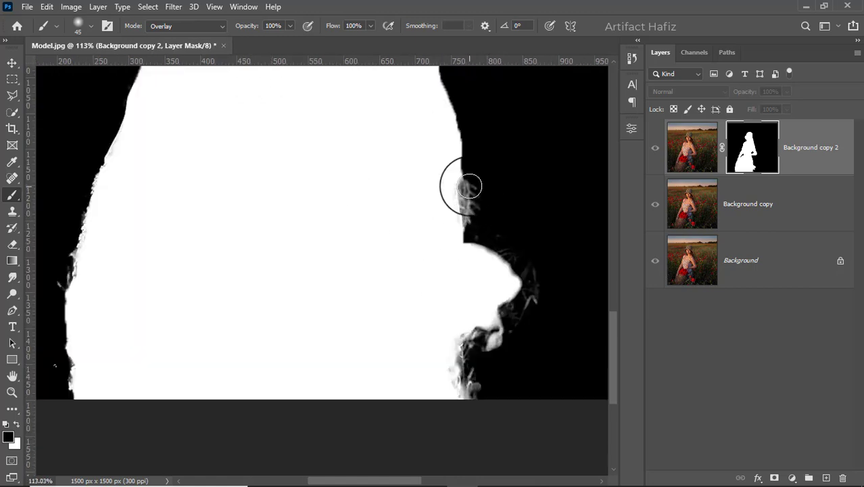
pyautogui.moveTo(468, 184); pyautogui.dragTo(466, 215)
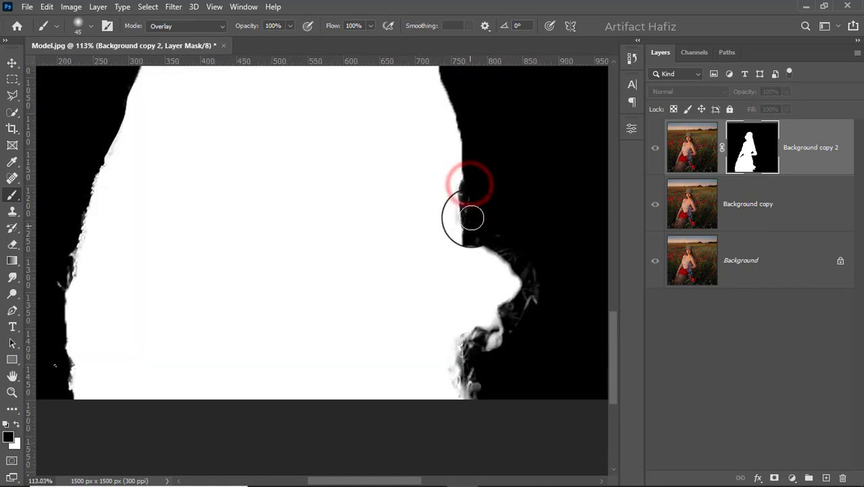
pyautogui.click(471, 198)
pyautogui.click(503, 244)
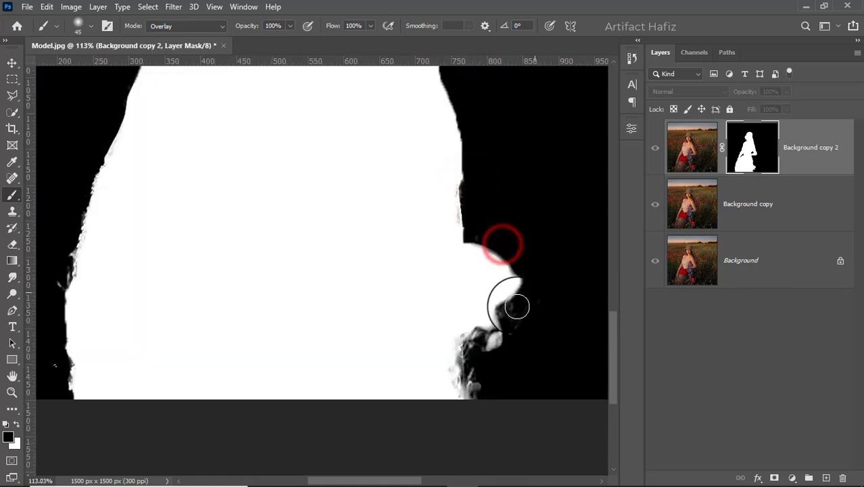
pyautogui.moveTo(488, 347)
pyautogui.mouseDown()
pyautogui.moveTo(471, 345)
pyautogui.moveTo(471, 372)
pyautogui.mouseUp()
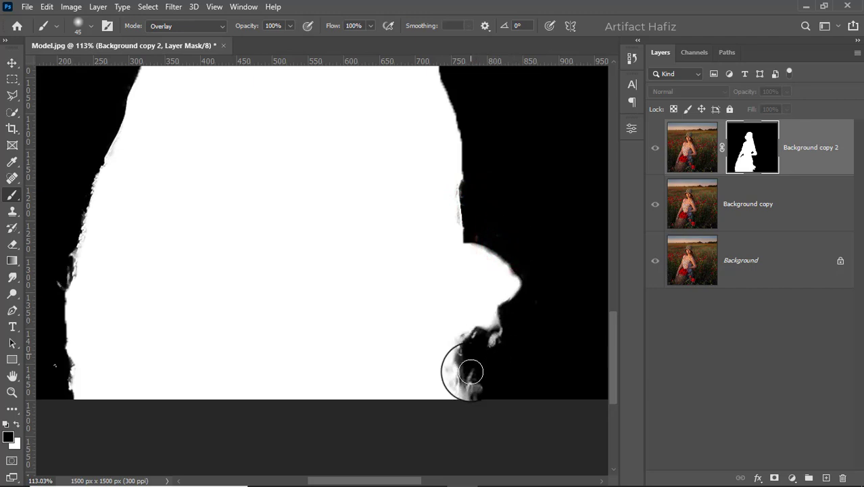
pyautogui.click(490, 338)
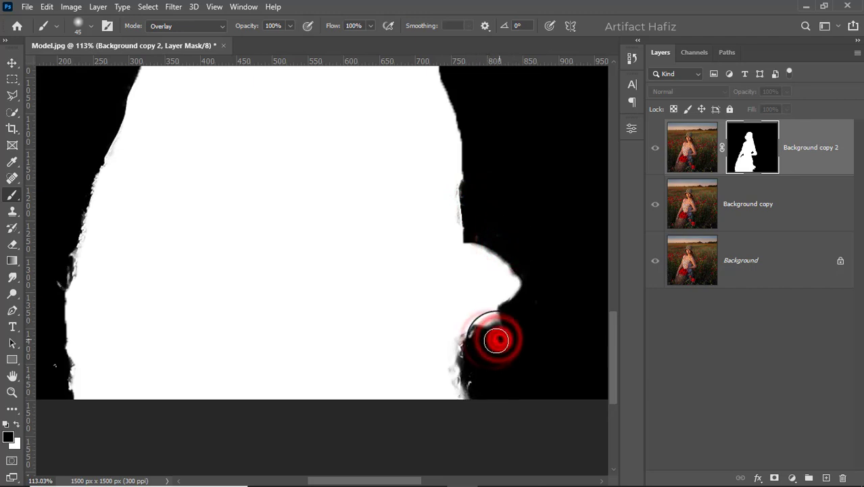
pyautogui.click(473, 352)
pyautogui.click(476, 383)
pyautogui.scroll(-5, 477, 274)
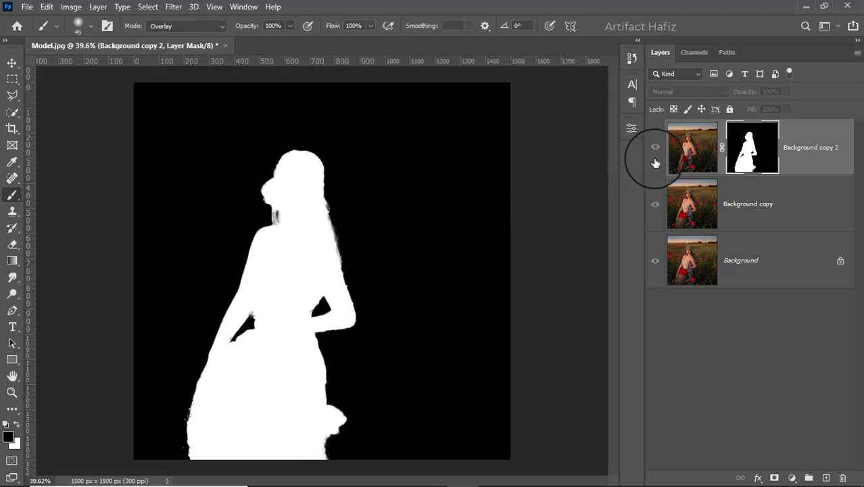
# Return from the mask view to the photo and load the Background copy 2 layer mask as a selection.
pyautogui.keyDown('alt'); pyautogui.click(748, 150); pyautogui.keyUp('alt')
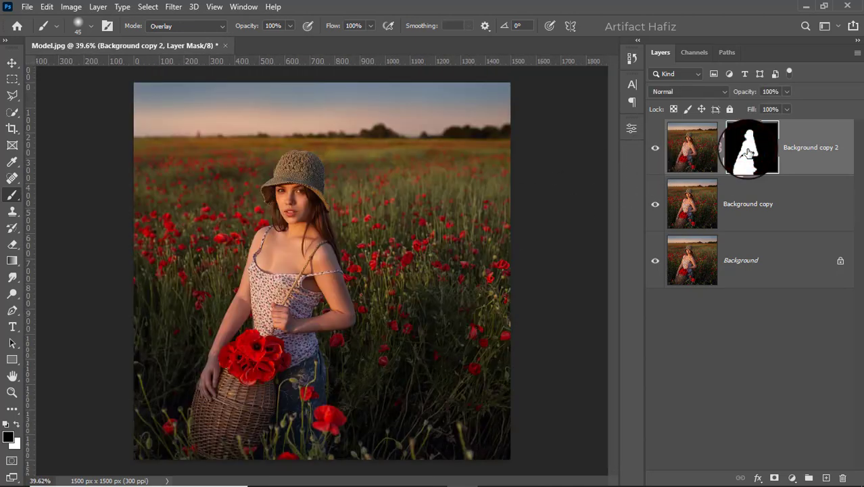
pyautogui.rightClick(749, 150)
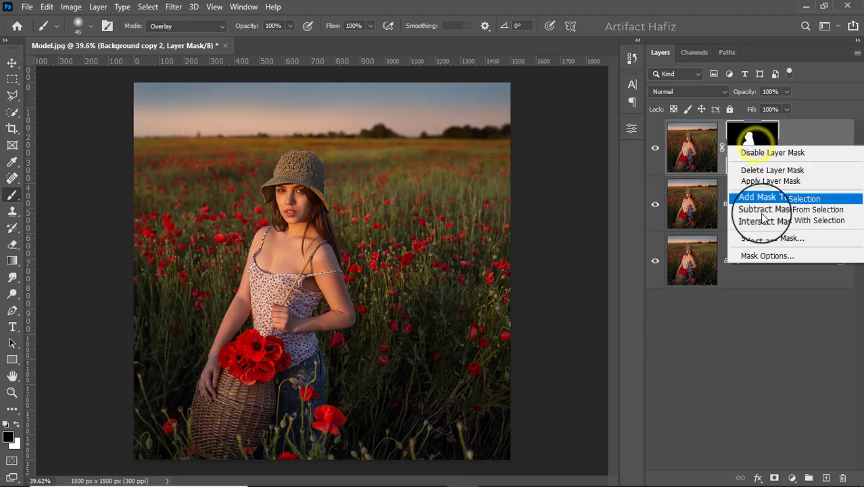
pyautogui.click(764, 220)
# Hide Background copy 2, select the Background copy layer, and expand the woman's selection by 20 pixels.
pyautogui.click(655, 148)
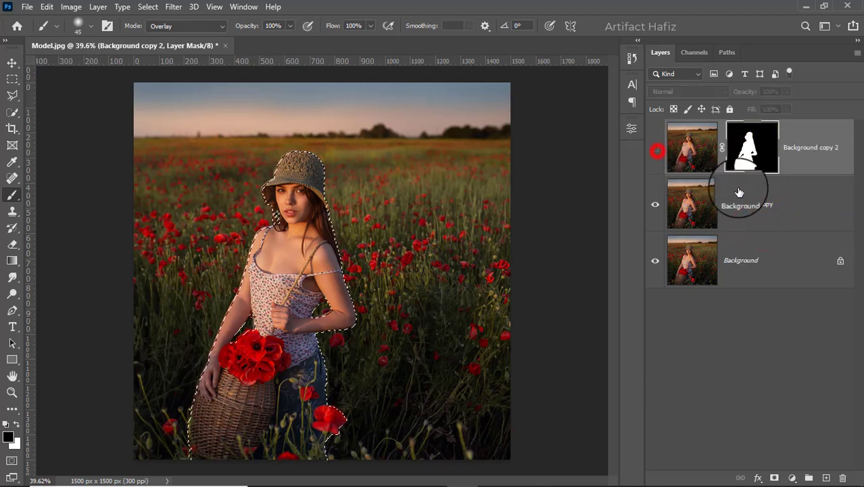
pyautogui.click(779, 204)
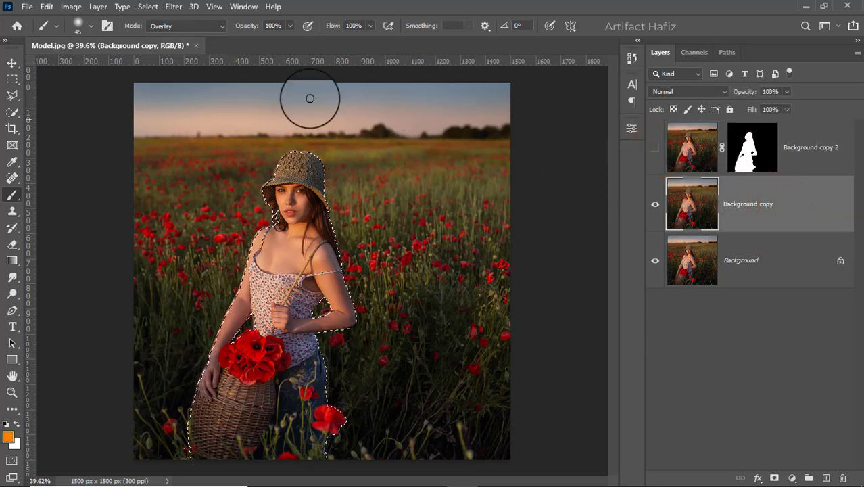
pyautogui.click(149, 8)
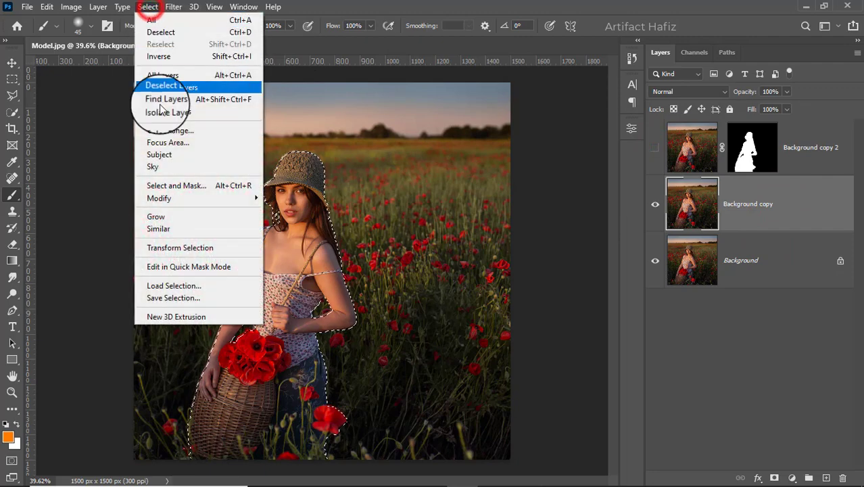
pyautogui.moveTo(228, 198)
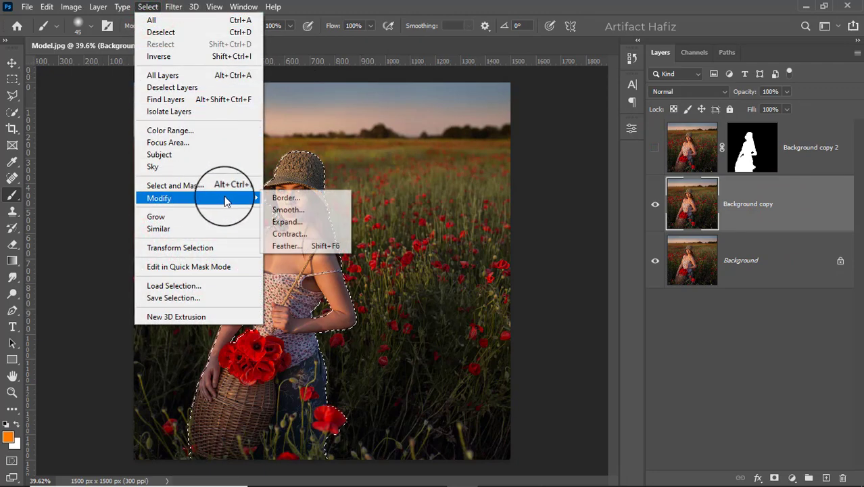
pyautogui.click(289, 223)
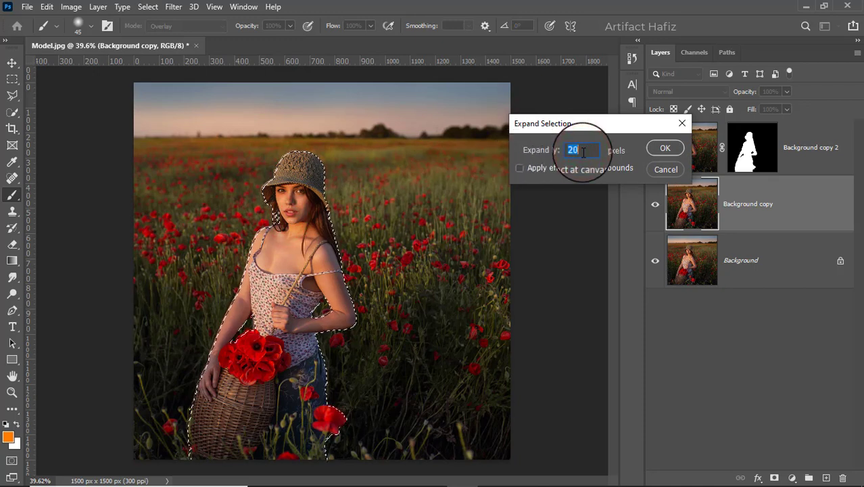
pyautogui.click(665, 148)
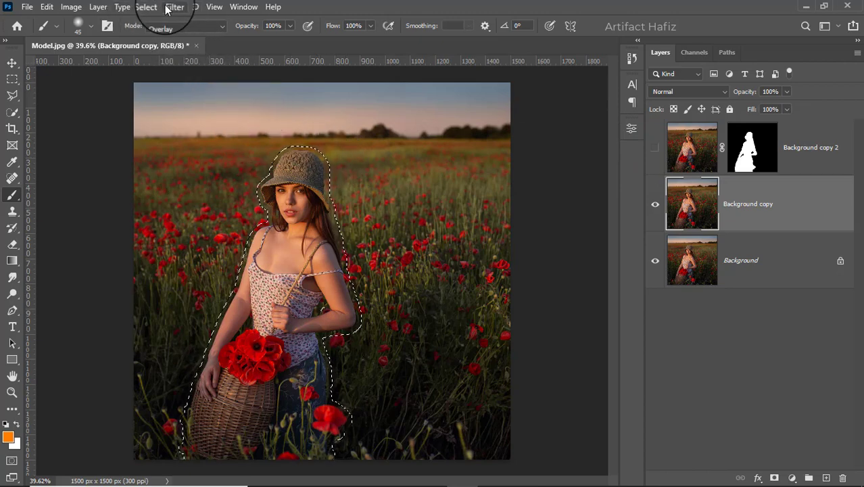
# Fill the selected woman's area on Background copy with Content-Aware at Normal mode and 100% opacity, and deselect.
pyautogui.click(47, 7)
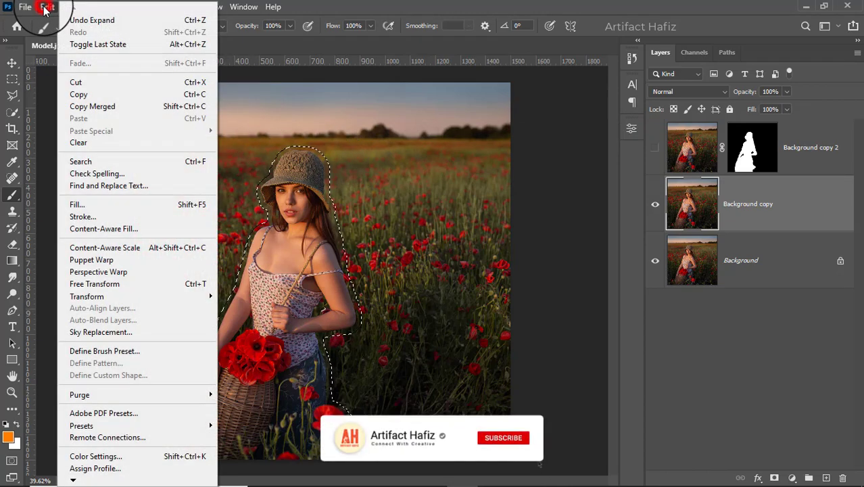
pyautogui.click(84, 207)
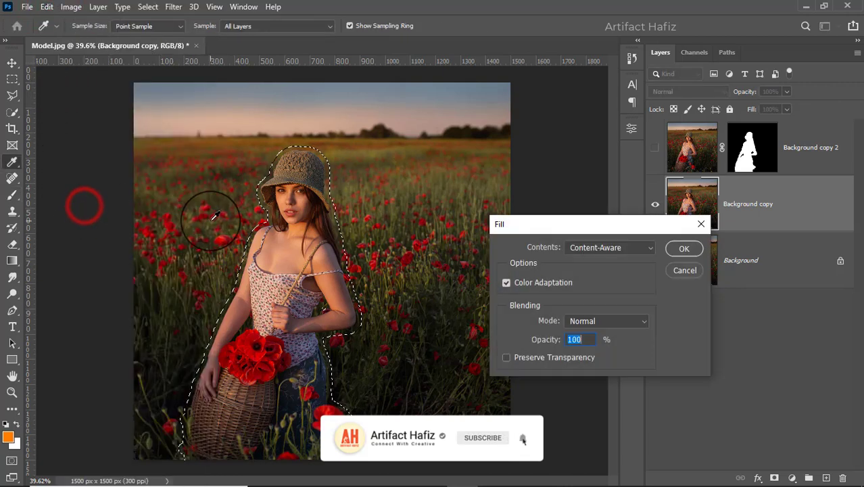
pyautogui.click(596, 250)
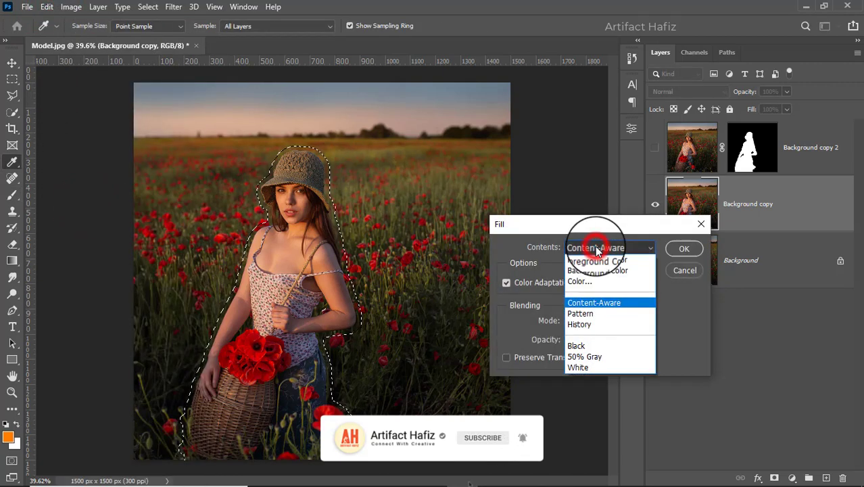
pyautogui.click(598, 298)
pyautogui.click(679, 251)
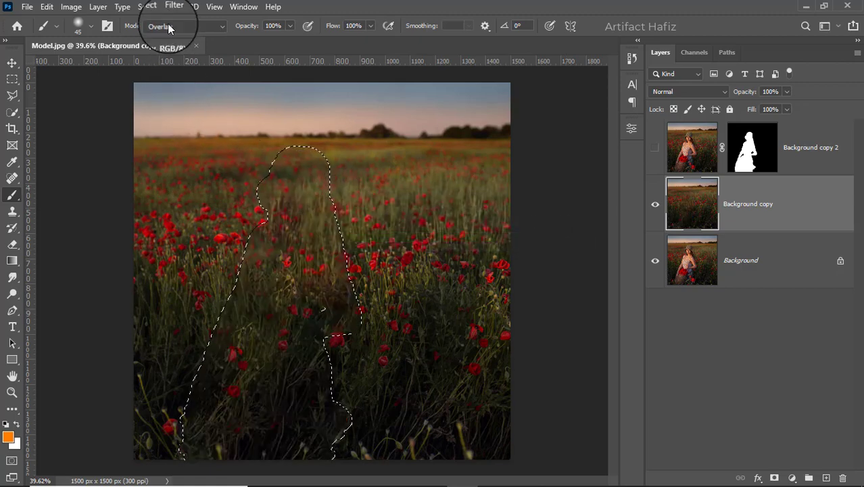
pyautogui.click(148, 6)
pyautogui.click(157, 29)
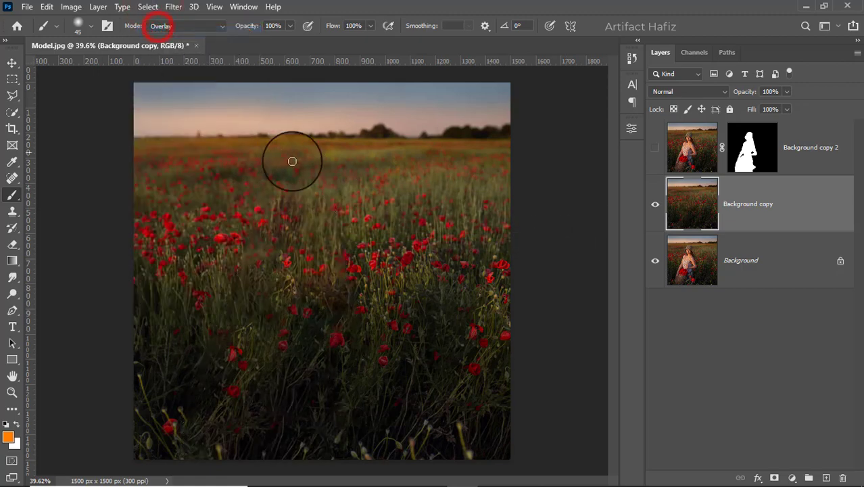
# Clone poppies with a 200 px Clone Stamp over the smeared grass in the upper field where the hat was.
pyautogui.click(8, 213)
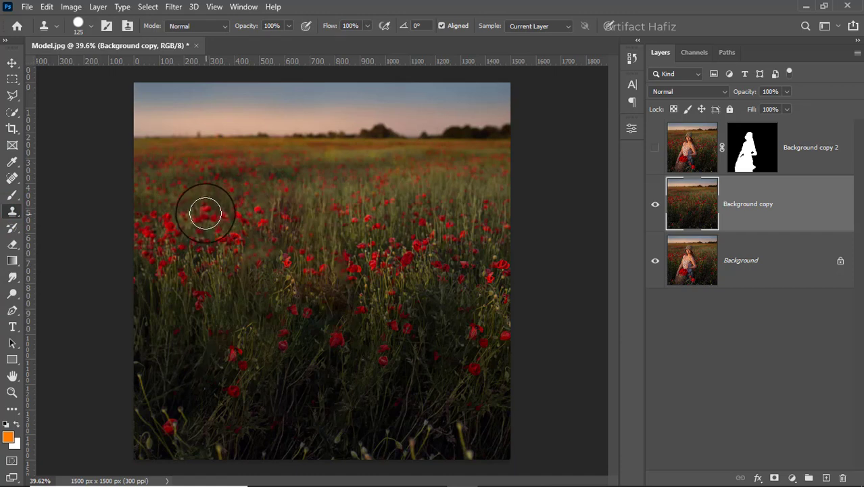
pyautogui.press(']')
pyautogui.press(']')
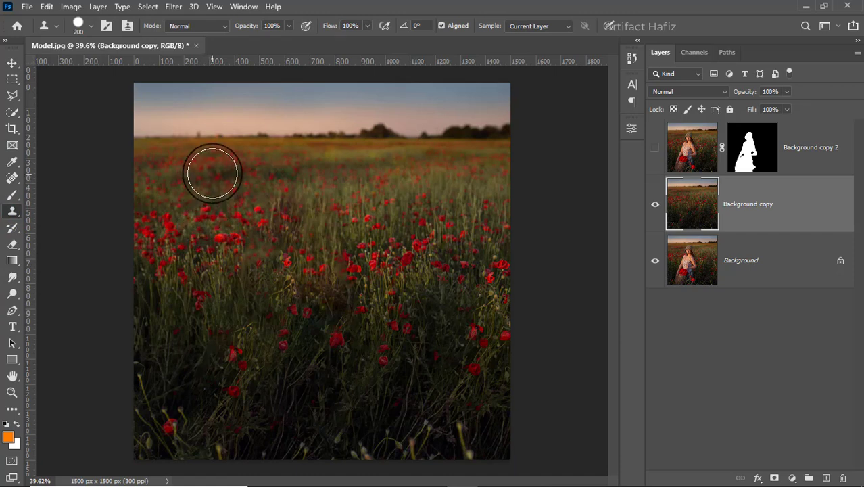
pyautogui.moveTo(257, 167)
pyautogui.mouseDown()
pyautogui.moveTo(308, 164)
pyautogui.moveTo(387, 185)
pyautogui.moveTo(312, 194)
pyautogui.moveTo(383, 189)
pyautogui.moveTo(426, 204)
pyautogui.moveTo(366, 191)
pyautogui.moveTo(433, 203)
pyautogui.mouseUp()
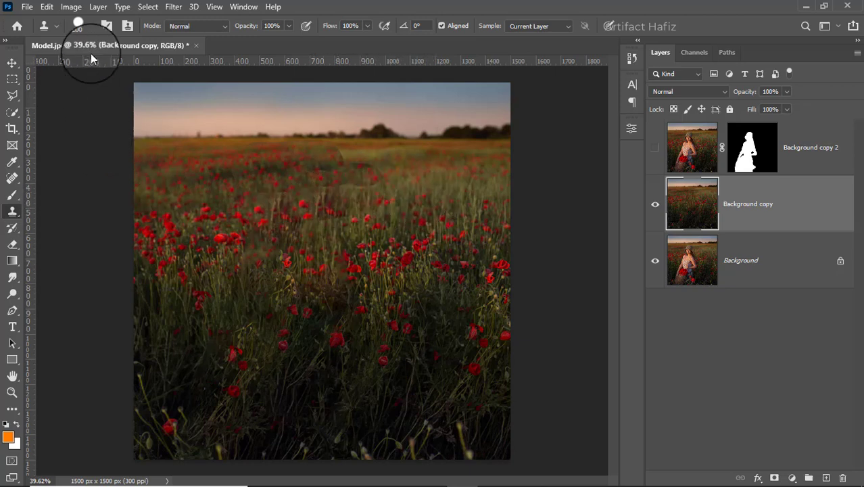
# Switch the Clone Stamp to the Soft Round Pressure Size brush and blend cloned poppies and grass over the patched middle and lower field.
pyautogui.click(91, 26)
pyautogui.click(71, 184)
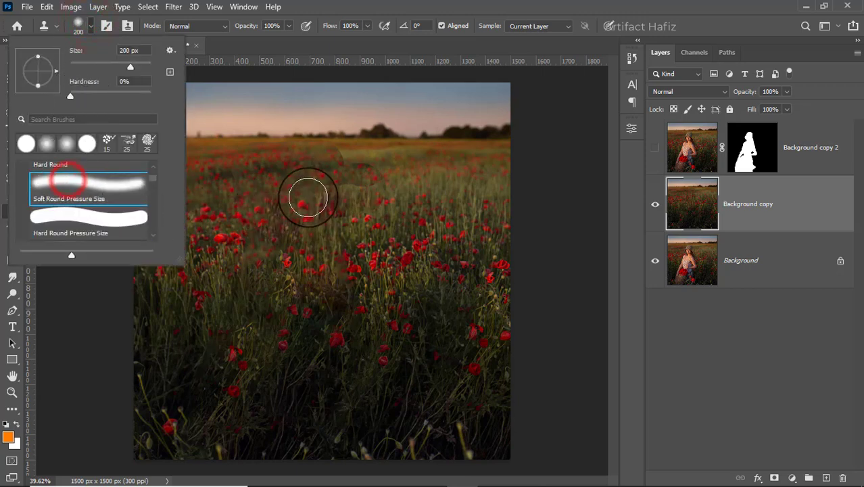
pyautogui.click(440, 196)
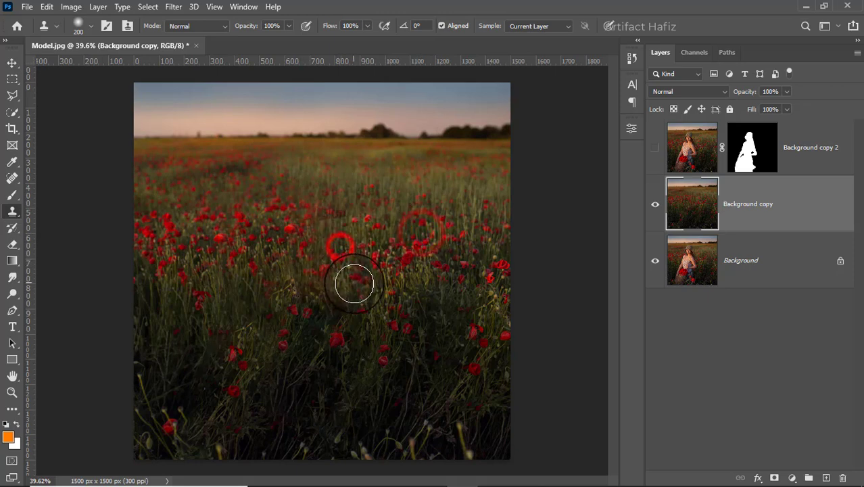
pyautogui.moveTo(225, 373); pyautogui.dragTo(209, 324)
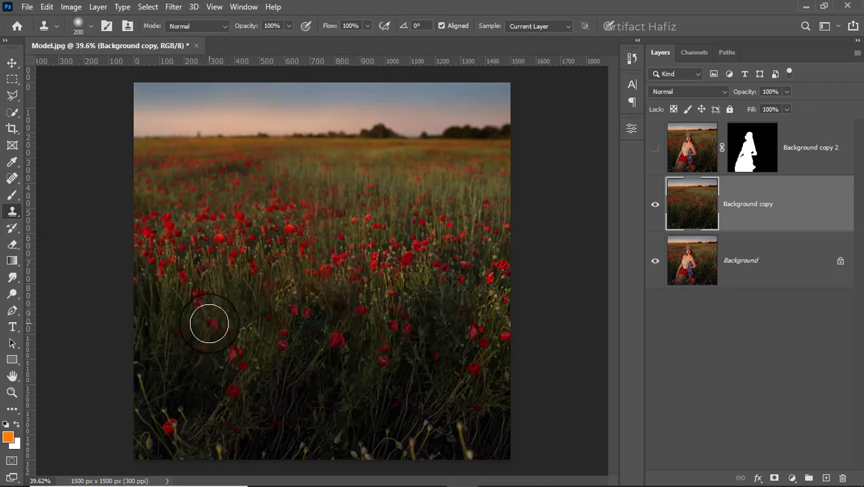
# Show the Background copy 2 layer again and convert Background copy for smart filters.
pyautogui.click(656, 149)
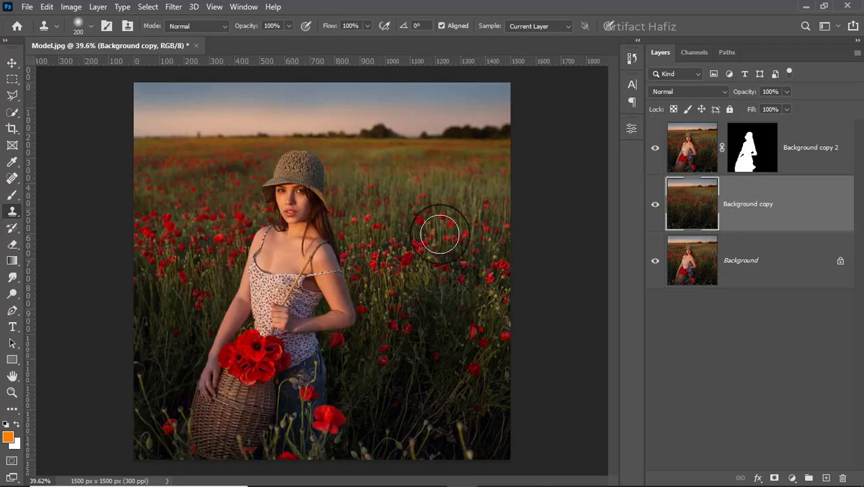
pyautogui.click(179, 9)
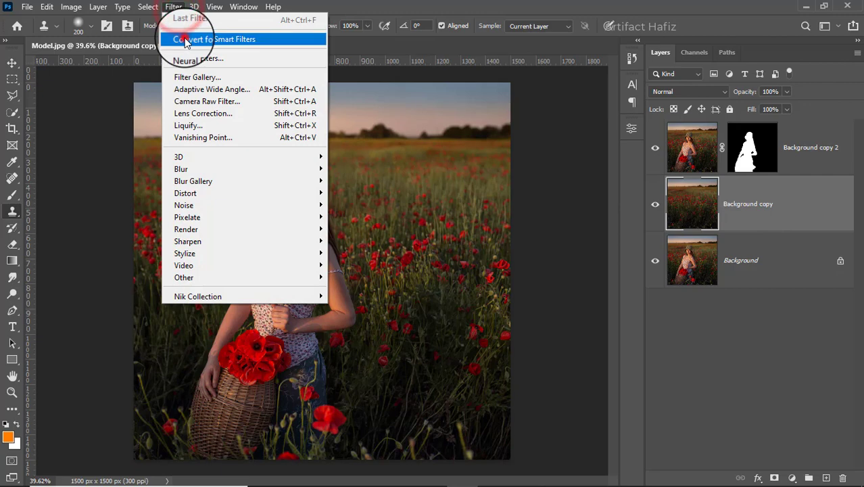
pyautogui.click(193, 36)
# Start a Tilt-Shift blur on Background copy with the blur amount set to 34 px.
pyautogui.click(174, 8)
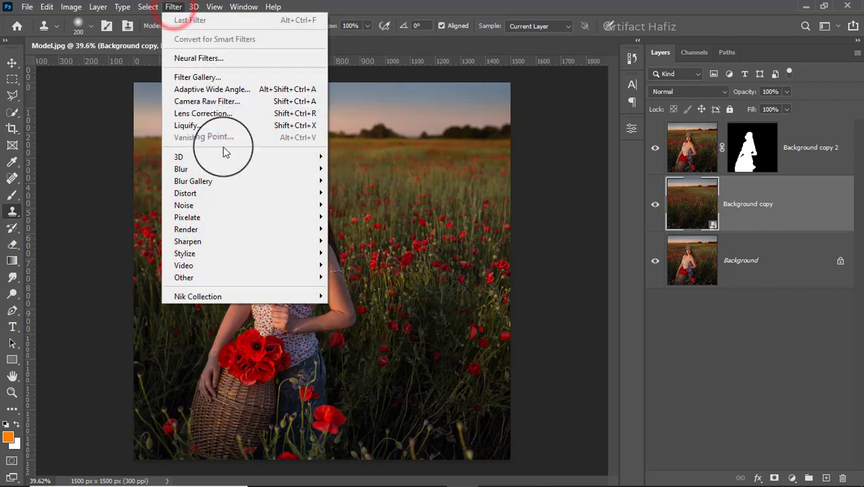
pyautogui.moveTo(236, 183)
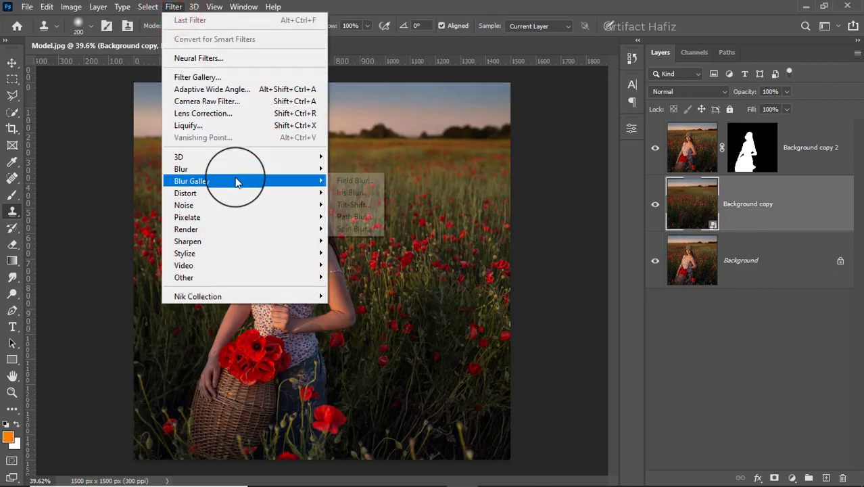
pyautogui.click(354, 204)
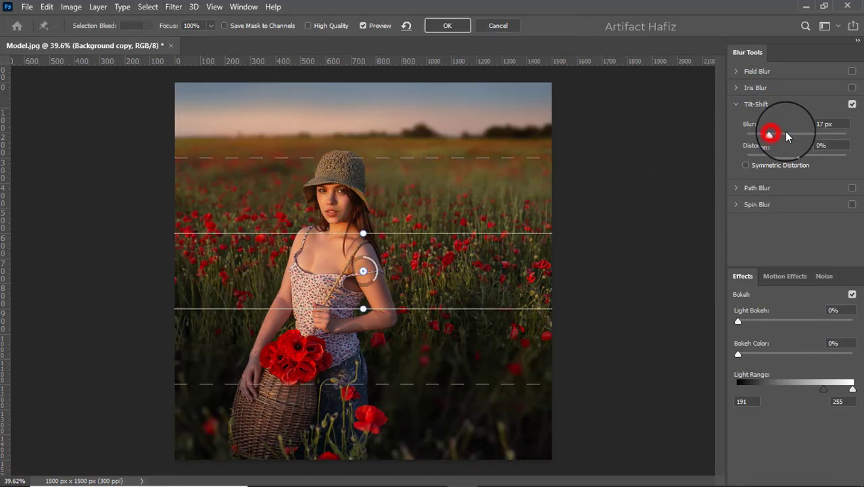
pyautogui.click(786, 135)
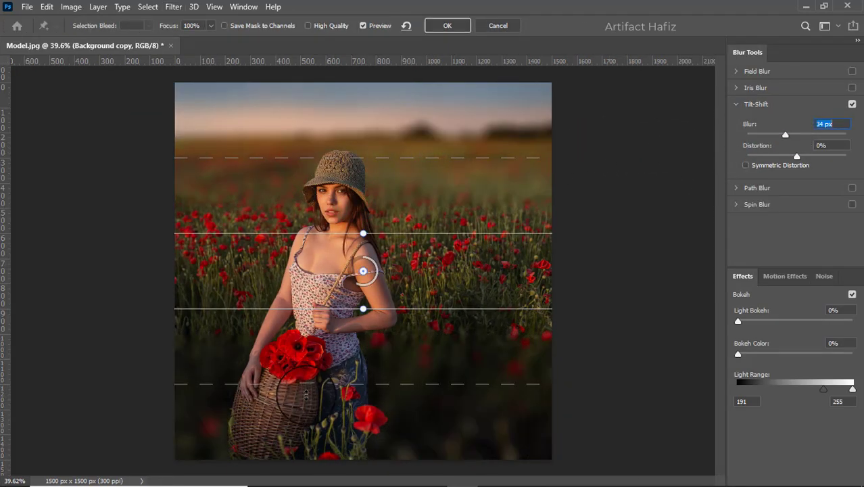
# Shift the tilt-shift focus band down to the large foreground poppy, start full blur at the hat's top, and apply the filter.
pyautogui.moveTo(305, 384); pyautogui.dragTo(301, 477)
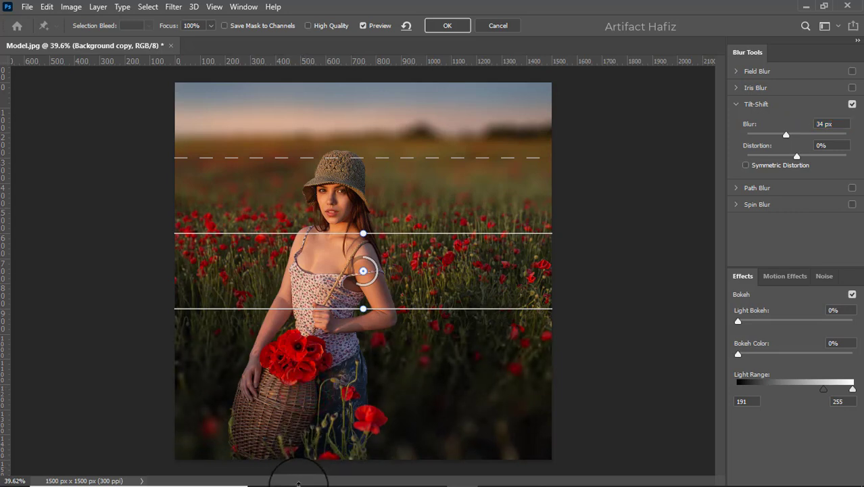
pyautogui.moveTo(284, 309); pyautogui.dragTo(291, 473)
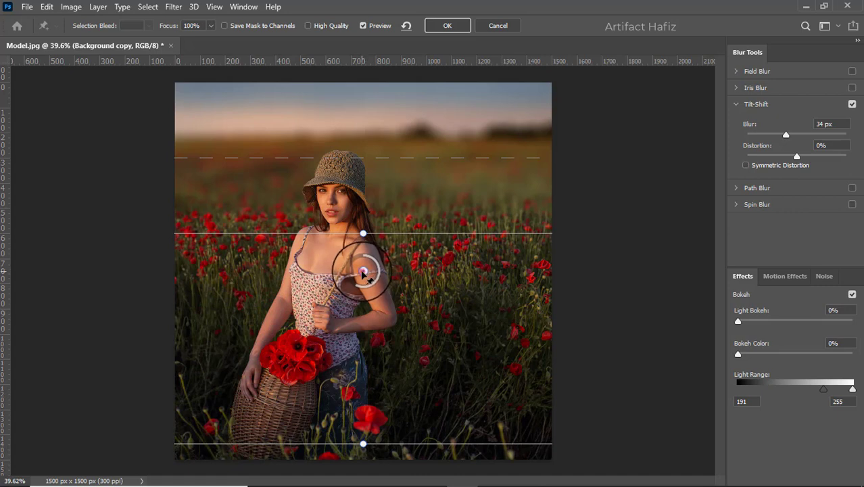
pyautogui.moveTo(366, 276); pyautogui.dragTo(360, 410)
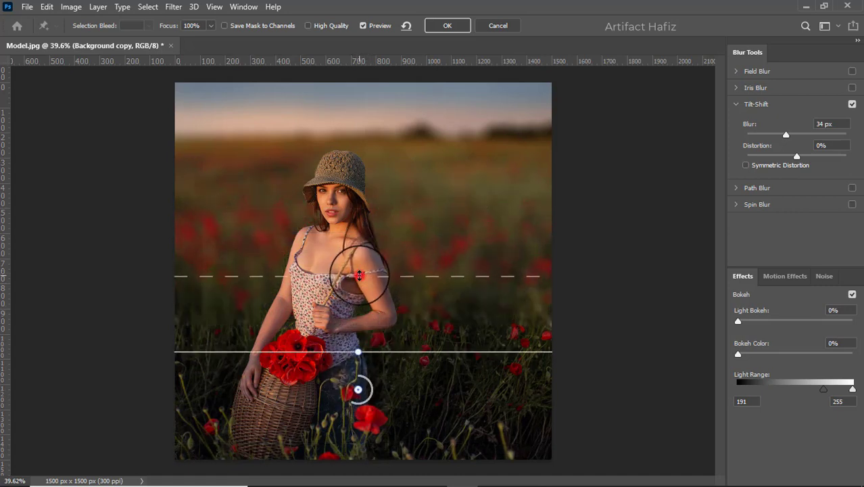
pyautogui.moveTo(358, 276); pyautogui.dragTo(356, 159)
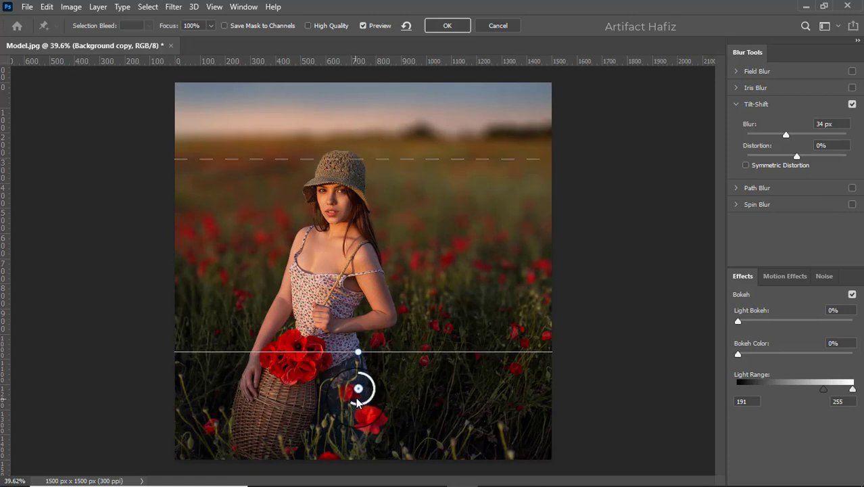
pyautogui.moveTo(359, 391); pyautogui.dragTo(361, 436)
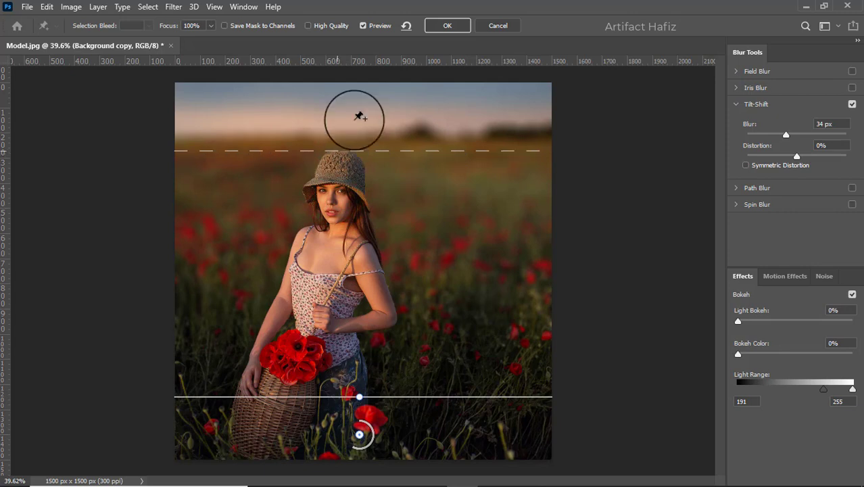
pyautogui.click(434, 28)
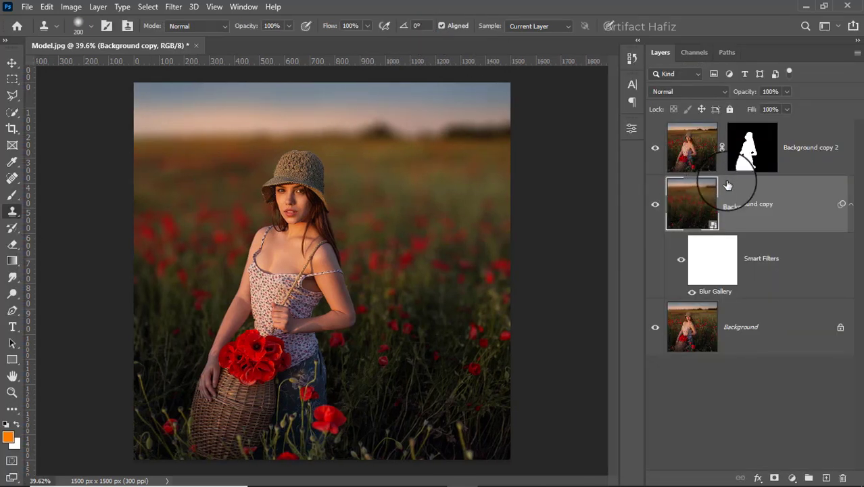
# Add a Curves adjustment above Background copy 2, anchoring the shadows and slightly raising the highlights.
pyautogui.click(802, 147)
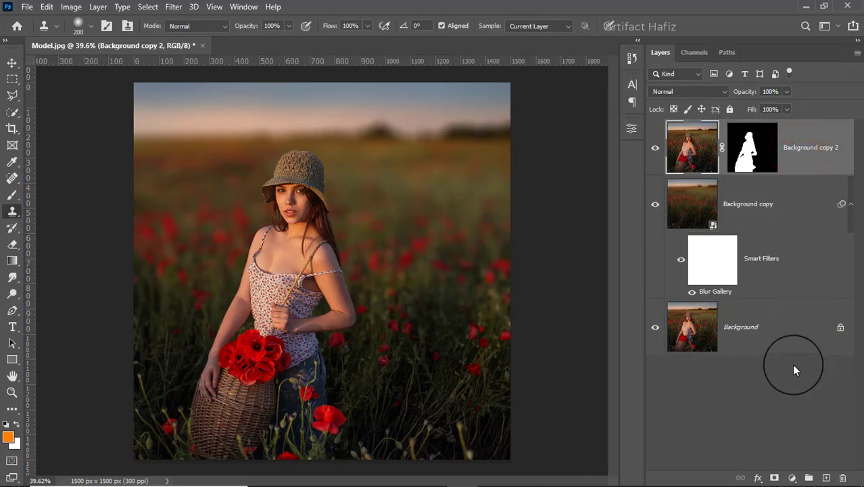
pyautogui.click(793, 478)
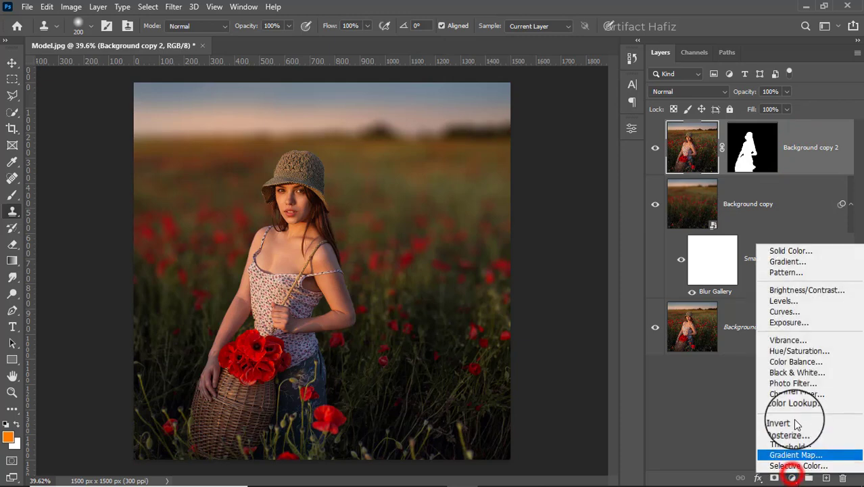
pyautogui.click(786, 311)
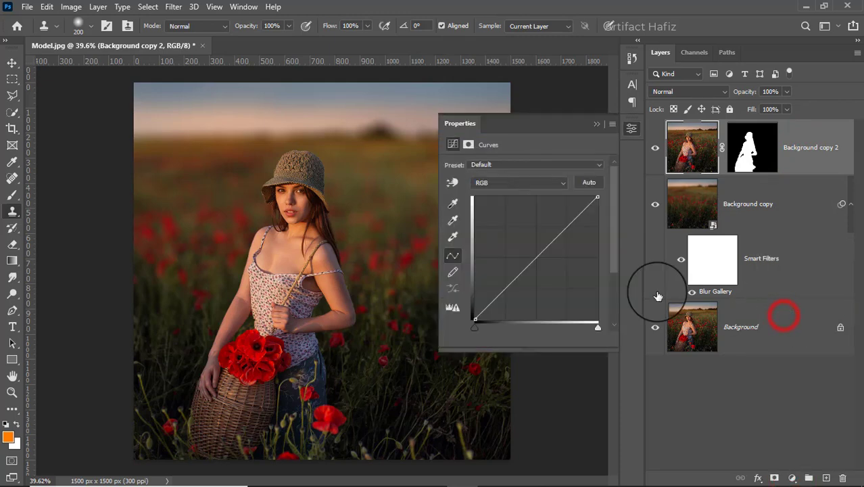
pyautogui.click(505, 291)
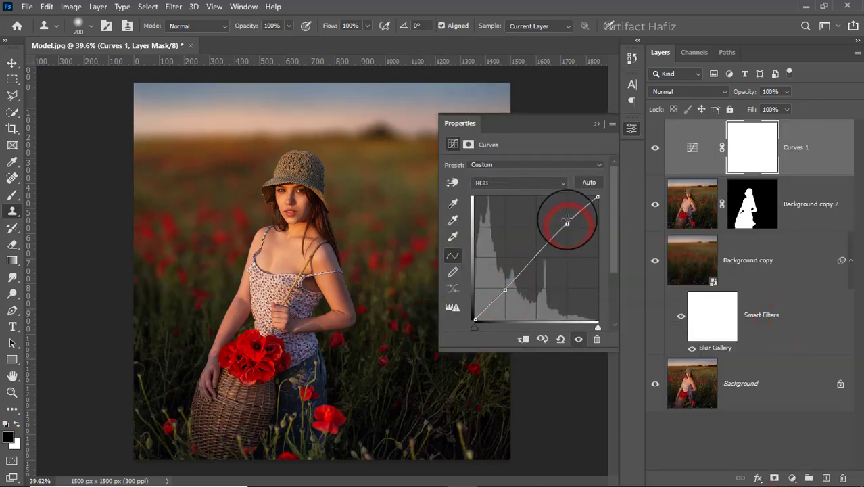
pyautogui.moveTo(566, 222); pyautogui.dragTo(566, 219)
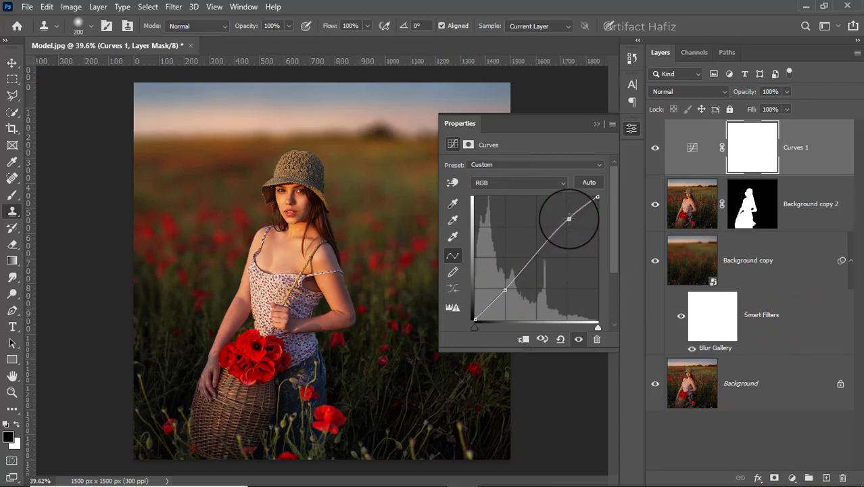
pyautogui.click(598, 125)
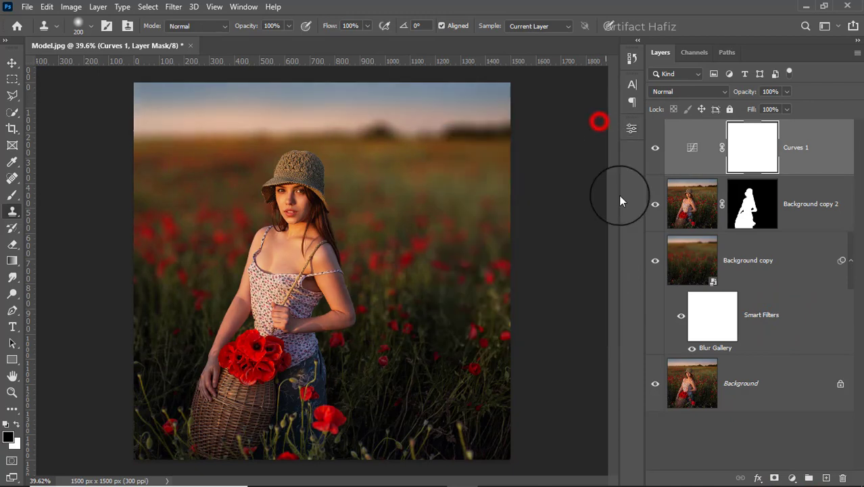
# Add a Color Lookup adjustment above Curves 1 using the Soft_Warming.look 3DLUT and set its layer opacity to 18%.
pyautogui.click(792, 476)
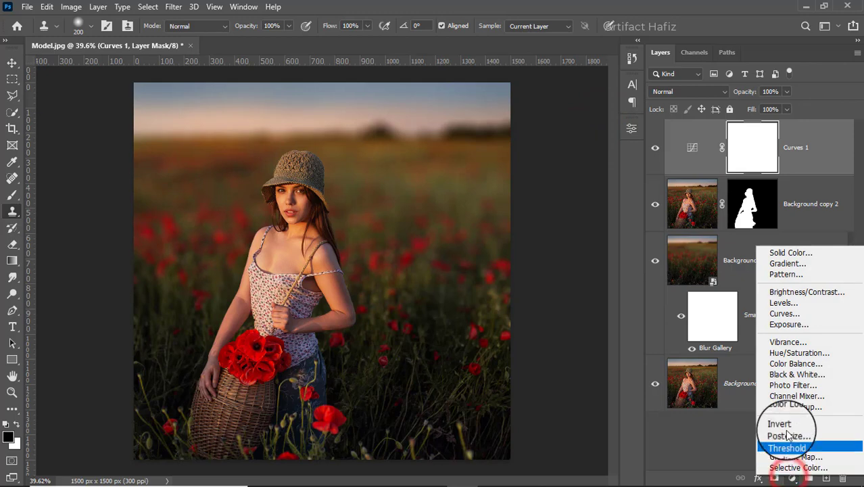
pyautogui.click(781, 407)
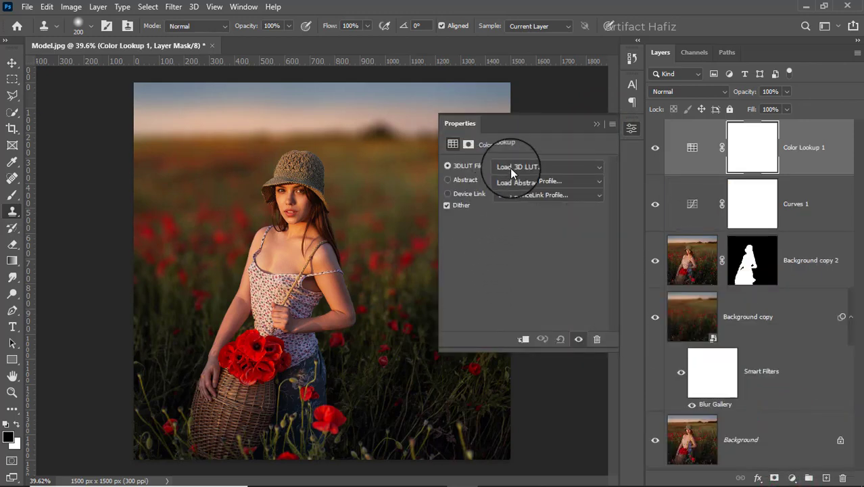
pyautogui.click(510, 167)
pyautogui.click(503, 435)
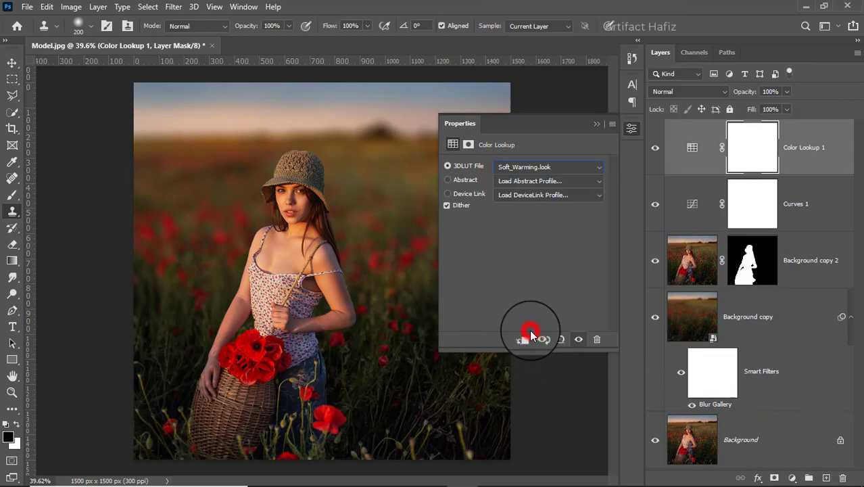
pyautogui.click(530, 333)
pyautogui.click(597, 123)
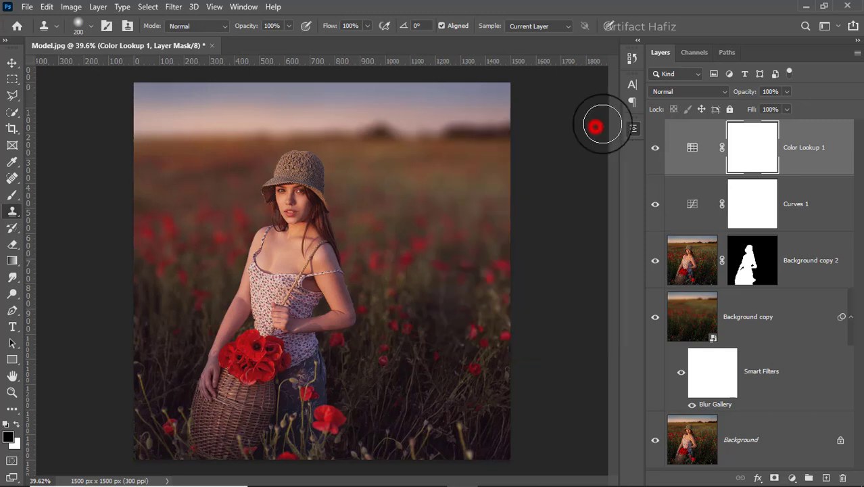
pyautogui.click(789, 91)
pyautogui.moveTo(741, 108); pyautogui.dragTo(739, 108)
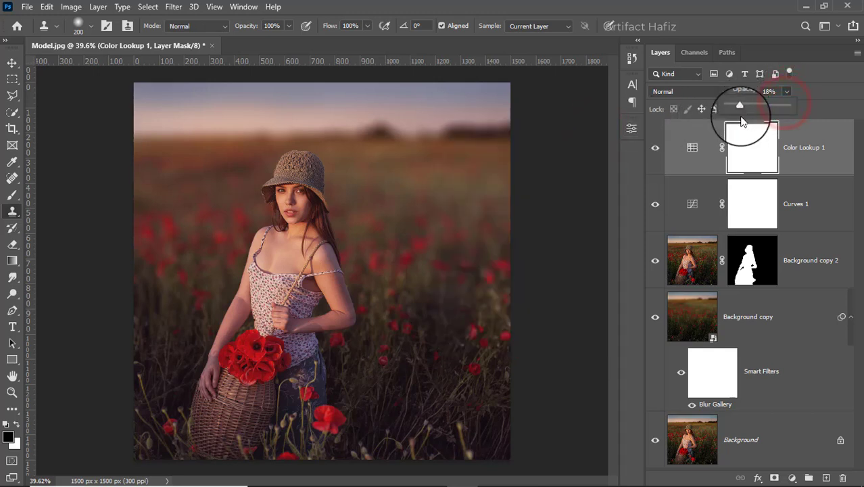
# Add a Levels adjustment layer above Color Lookup 1.
pyautogui.click(793, 478)
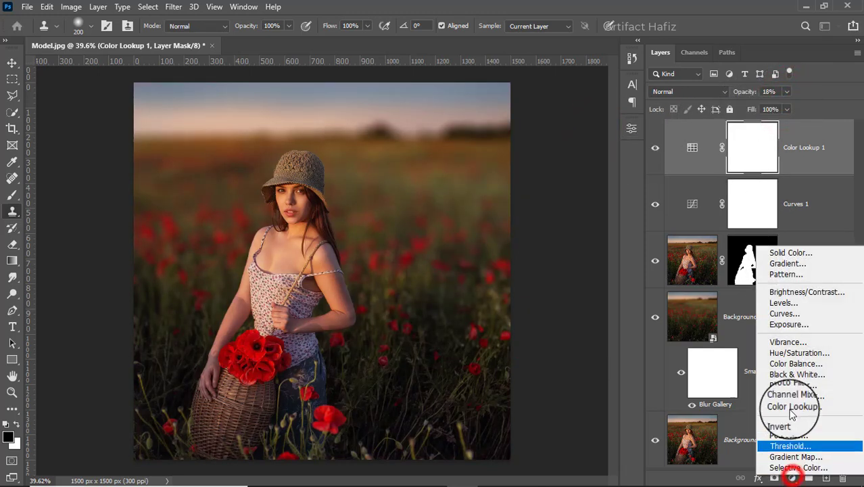
pyautogui.click(786, 304)
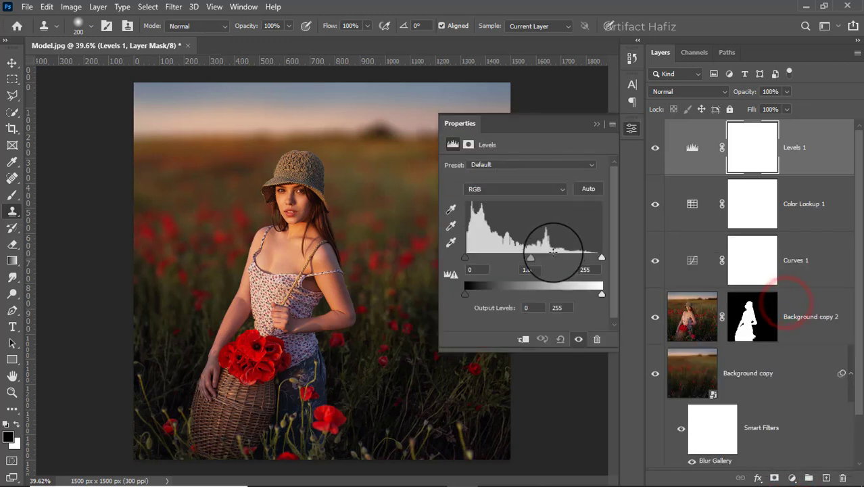
pyautogui.click(595, 126)
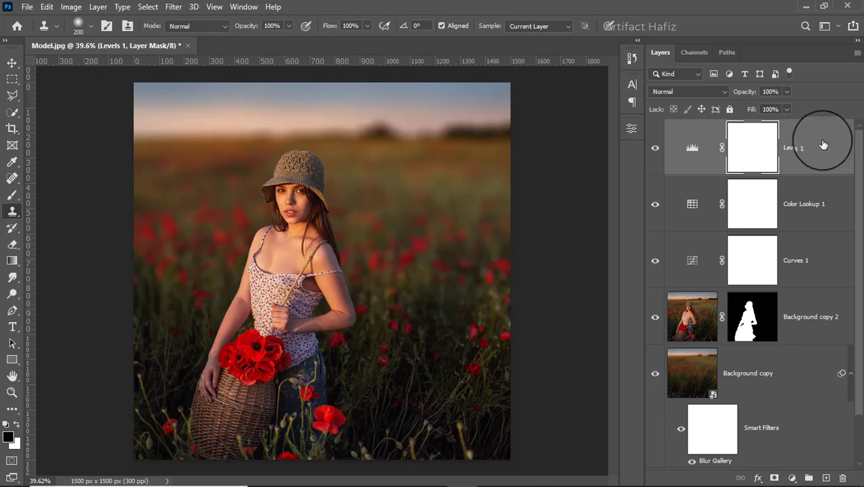
# Stamp all visible layers into a new layer above Levels 1 and convert it for smart filters.
pyautogui.click(805, 148)
pyautogui.hotkey('ctrl', 'alt', 'shift', 'e')
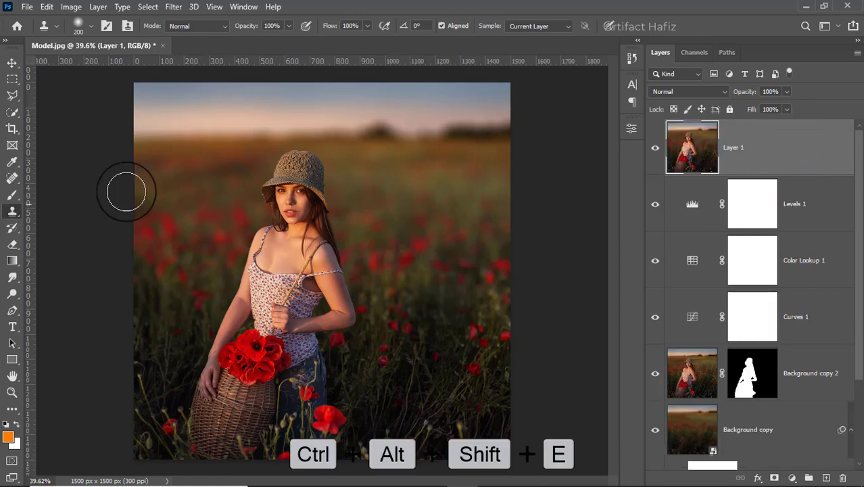
pyautogui.click(12, 62)
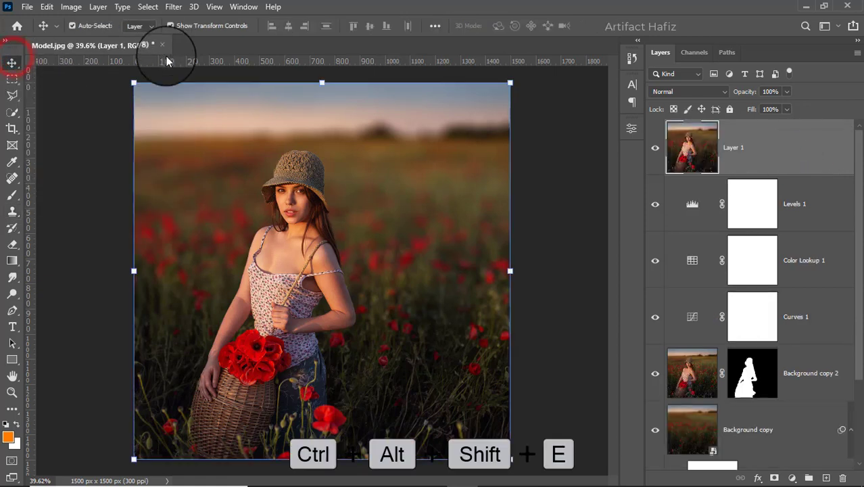
pyautogui.click(173, 7)
pyautogui.click(178, 38)
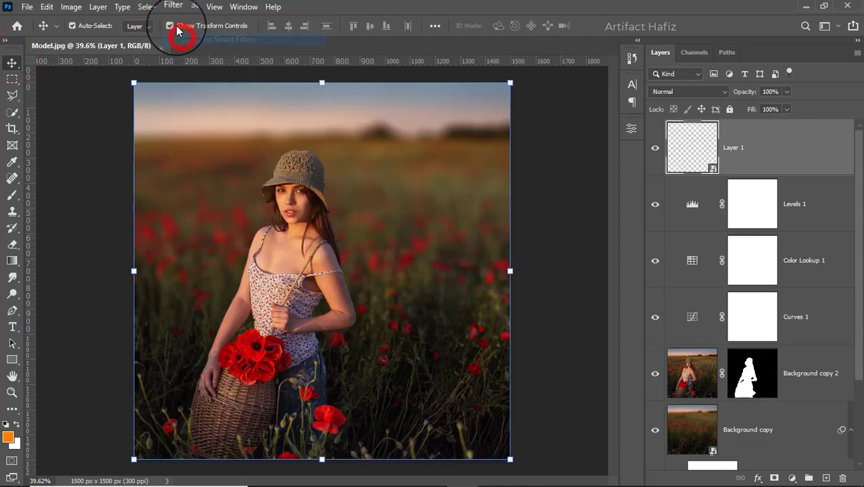
# Start a Camera Raw Filter on the merged layer with Exposure -0.25, Highlights -18, Shadows +4, Whites +29 and Blacks +15.
pyautogui.click(173, 7)
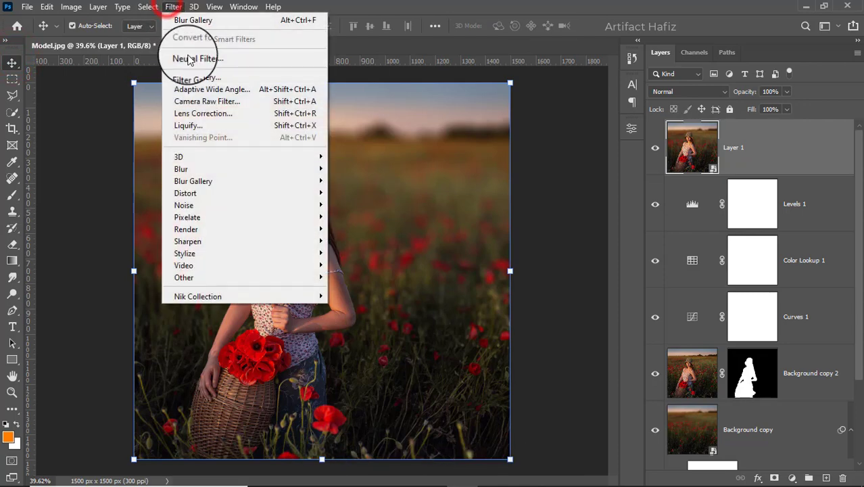
pyautogui.click(200, 102)
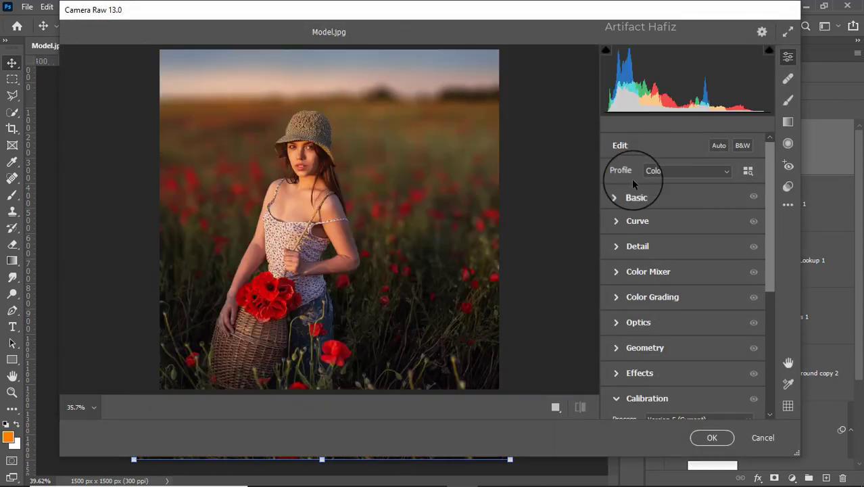
pyautogui.click(621, 199)
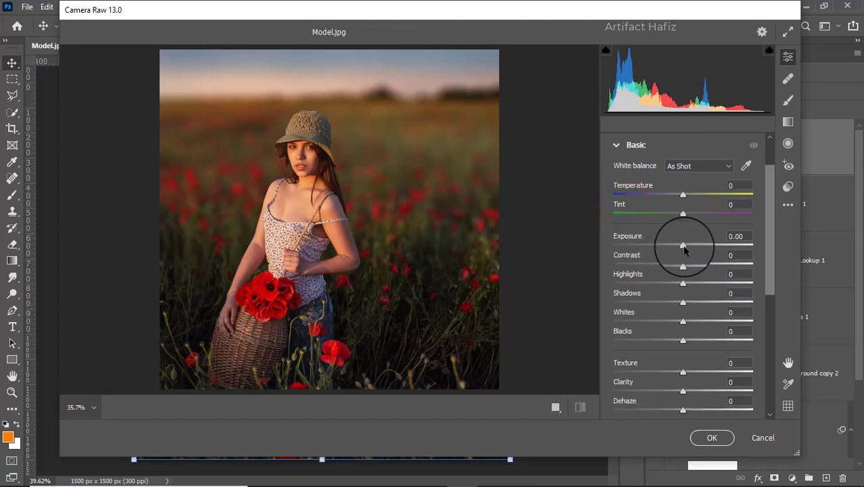
pyautogui.moveTo(684, 248); pyautogui.dragTo(679, 245)
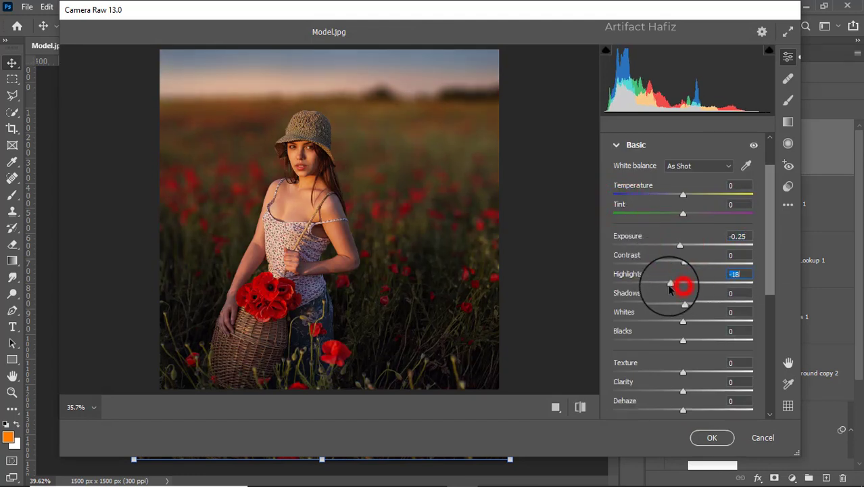
pyautogui.moveTo(683, 306); pyautogui.dragTo(693, 345)
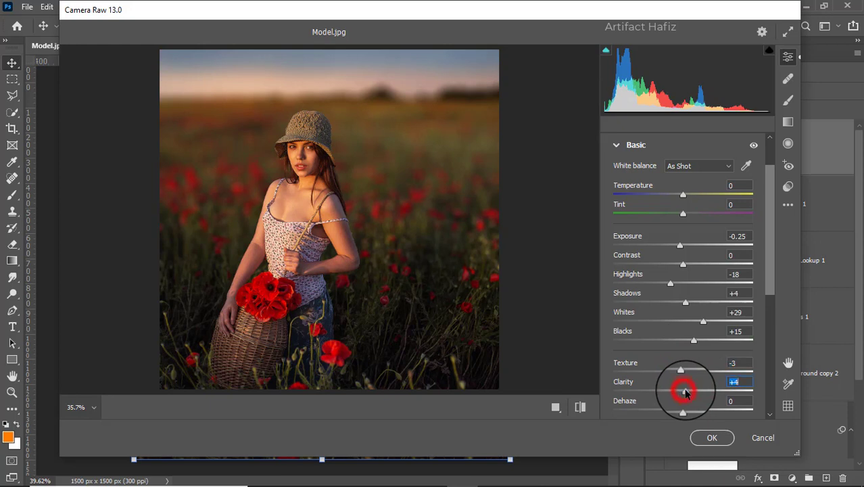
# Set the Basic adjustments Texture to -3, Clarity to +4, Dehaze to -7 and Vibrance to +4.
pyautogui.moveTo(684, 411)
pyautogui.mouseDown()
pyautogui.moveTo(671, 414)
pyautogui.moveTo(679, 409)
pyautogui.mouseUp()
pyautogui.scroll(-3, 690, 337)
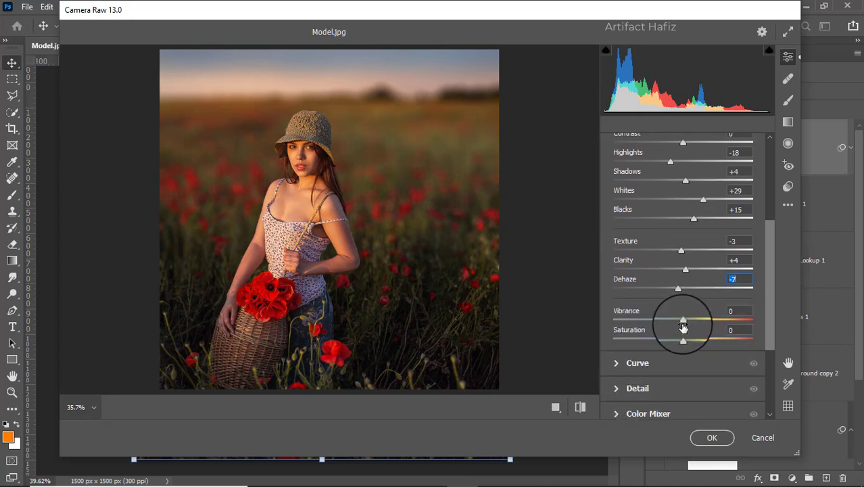
pyautogui.moveTo(683, 327); pyautogui.dragTo(685, 323)
# Shape the point curve with a shadow anchor, a highlight point at input 189, output 198, and the black point's output at 2.
pyautogui.click(623, 364)
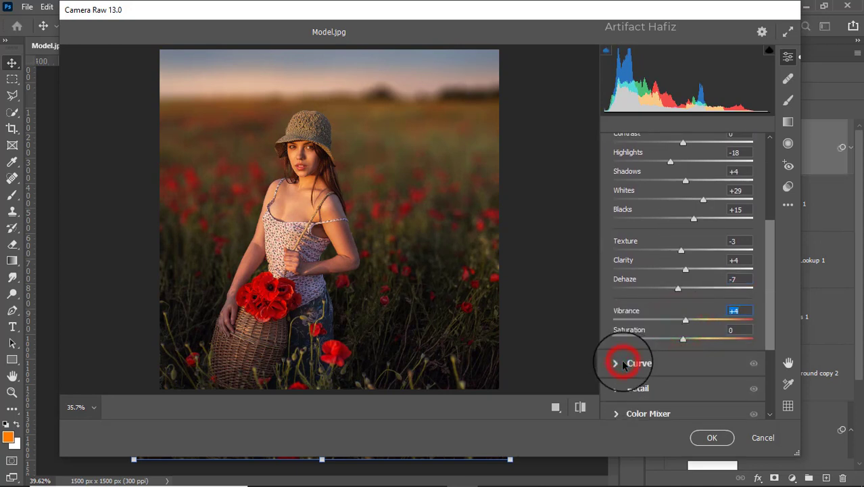
pyautogui.click(649, 311)
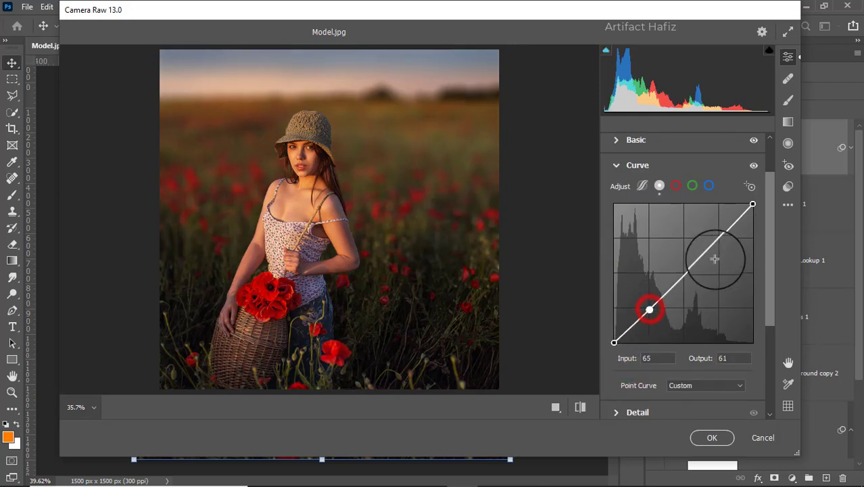
pyautogui.click(717, 235)
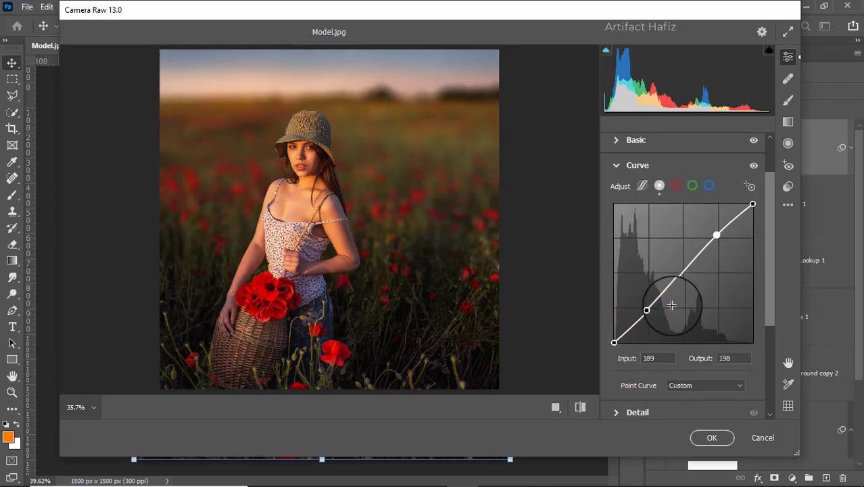
pyautogui.moveTo(614, 342); pyautogui.dragTo(615, 341)
# In the Detail settings, set Sharpening to 10, Noise Reduction to 5 and Color Noise Reduction to 5.
pyautogui.scroll(-3, 666, 245)
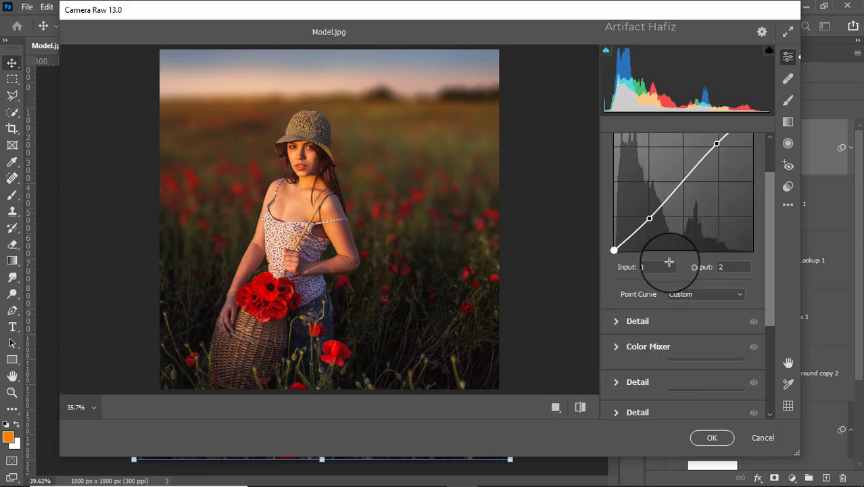
pyautogui.click(633, 318)
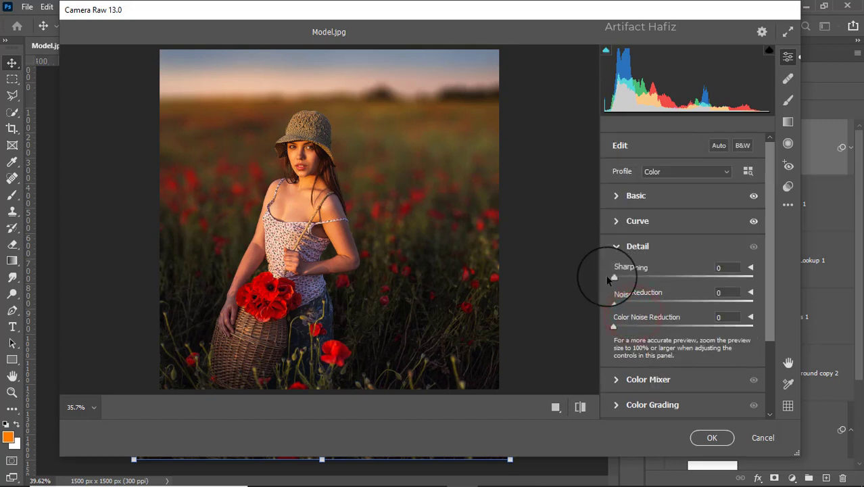
pyautogui.moveTo(613, 277); pyautogui.dragTo(624, 279)
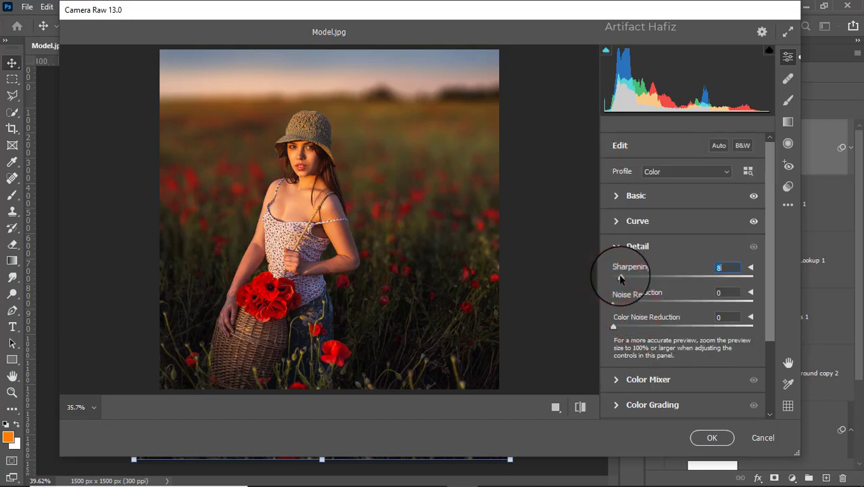
pyautogui.moveTo(614, 300); pyautogui.dragTo(618, 302)
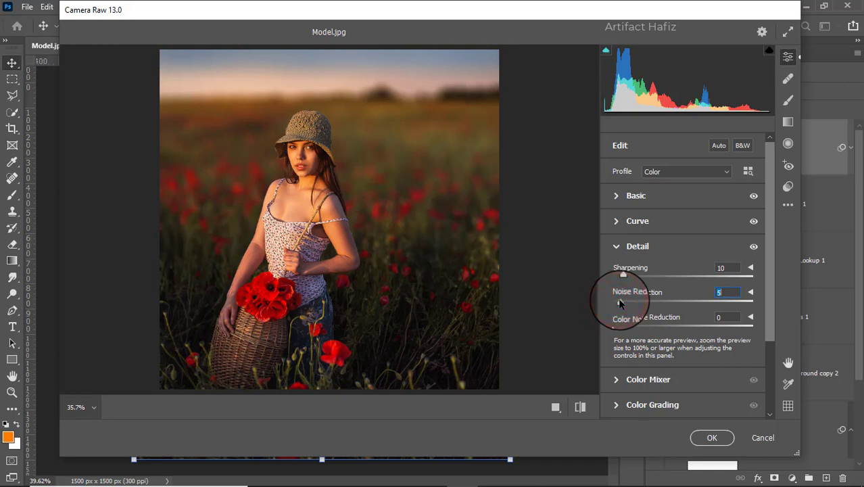
pyautogui.click(613, 331)
pyautogui.moveTo(618, 329); pyautogui.dragTo(621, 324)
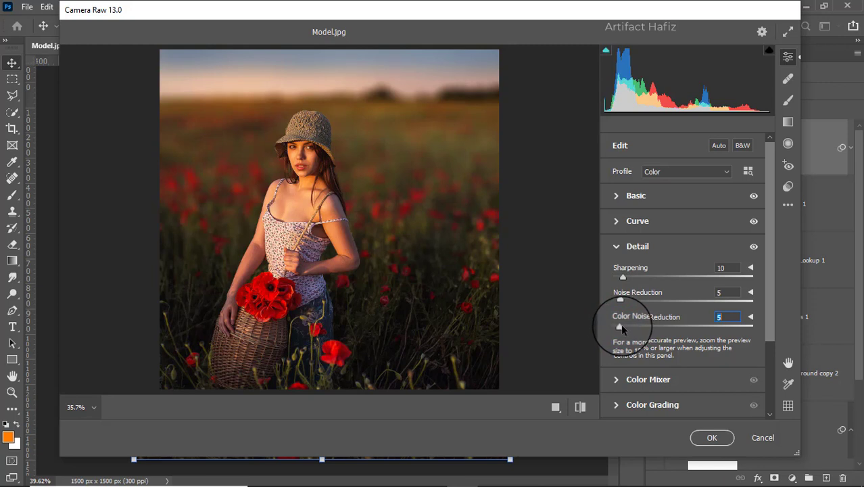
# Set the Color Mixer saturation to Reds +6, Oranges -12, Yellows +15, Greens +39, Aquas +26 and Blues +14.
pyautogui.scroll(-2, 637, 318)
pyautogui.click(637, 316)
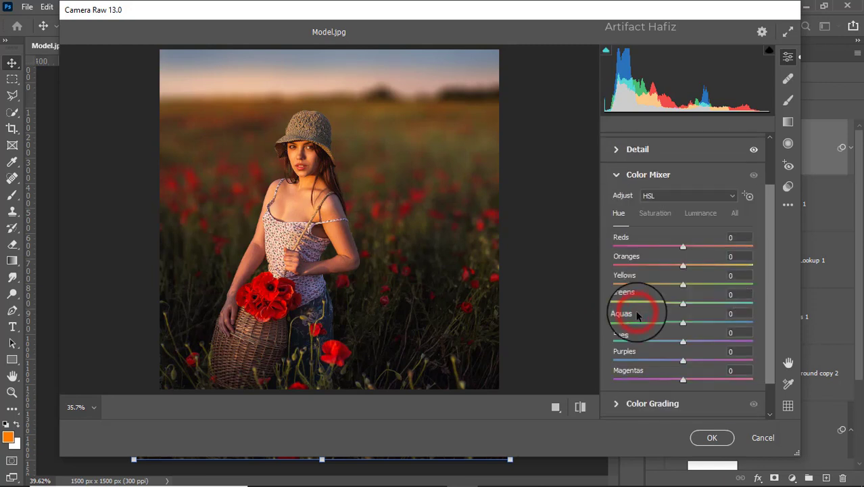
pyautogui.click(653, 215)
pyautogui.moveTo(684, 247); pyautogui.dragTo(711, 303)
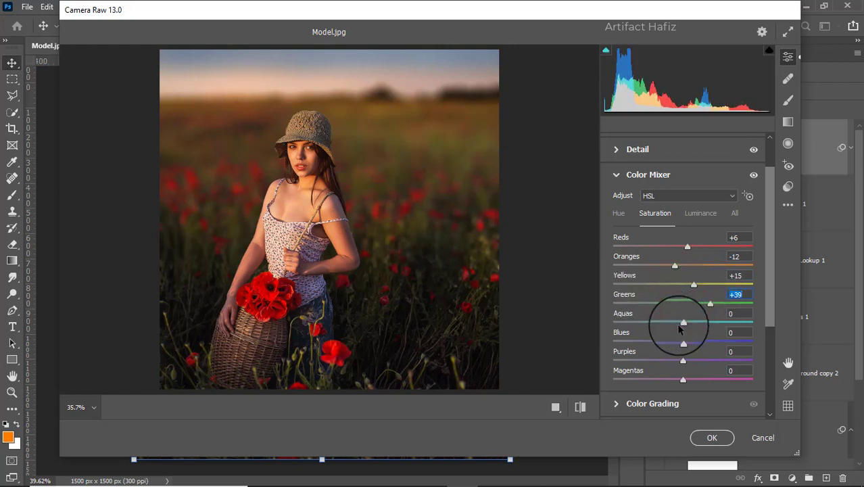
pyautogui.moveTo(682, 344); pyautogui.dragTo(701, 323)
pyautogui.click(683, 323)
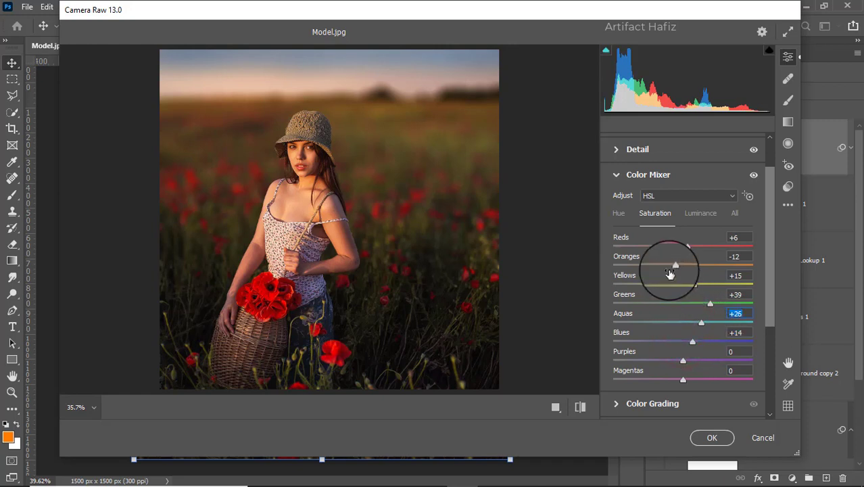
# Slightly raise the Color Mixer luminance of the Oranges to about +3.
pyautogui.click(692, 213)
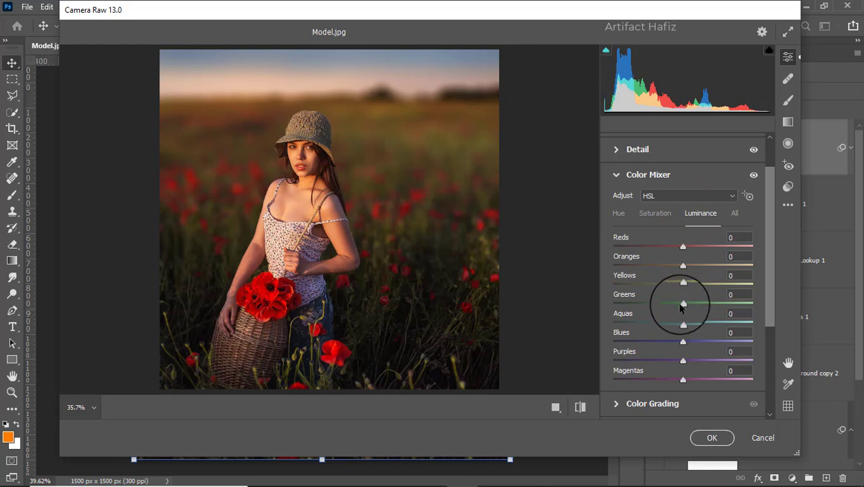
pyautogui.click(683, 266)
pyautogui.moveTo(682, 268); pyautogui.dragTo(688, 268)
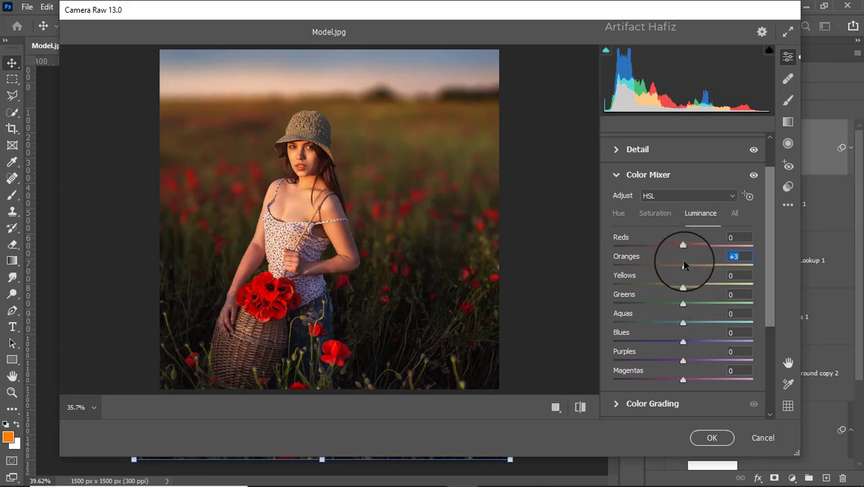
# Shift the Color Mixer hue of the Aquas to -65 and the Blues to -33.
pyautogui.click(619, 213)
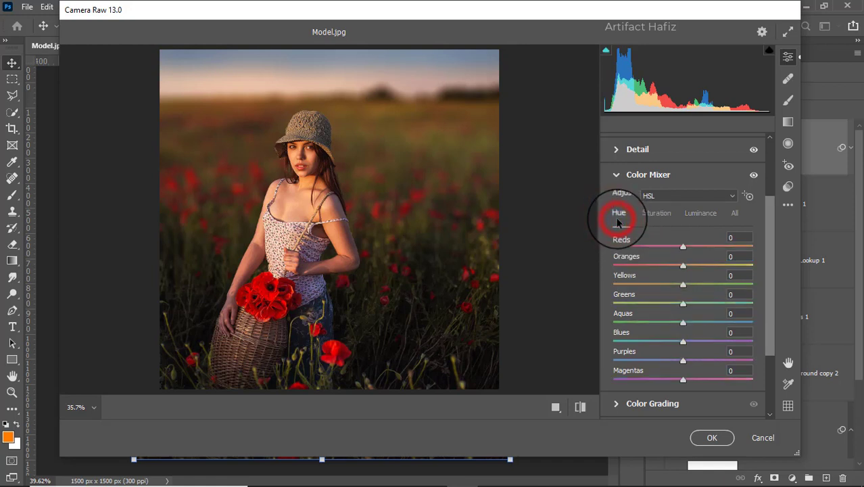
pyautogui.click(683, 322)
pyautogui.moveTo(683, 322); pyautogui.dragTo(638, 319)
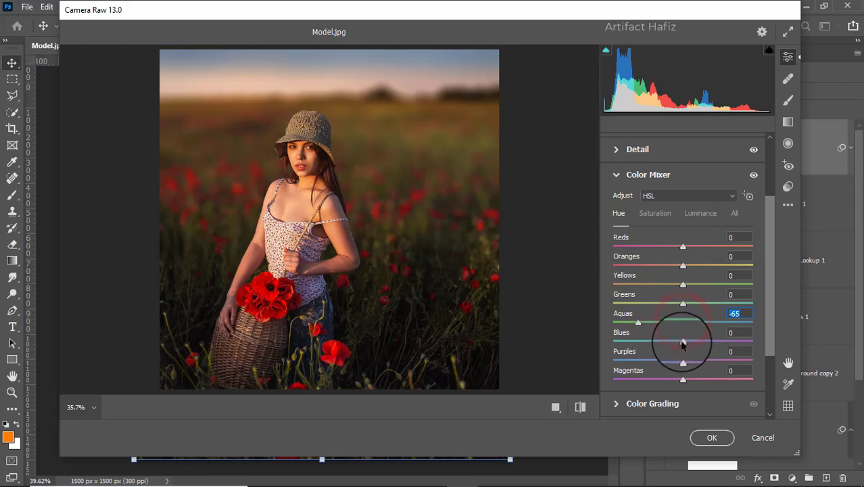
pyautogui.moveTo(685, 343); pyautogui.dragTo(661, 347)
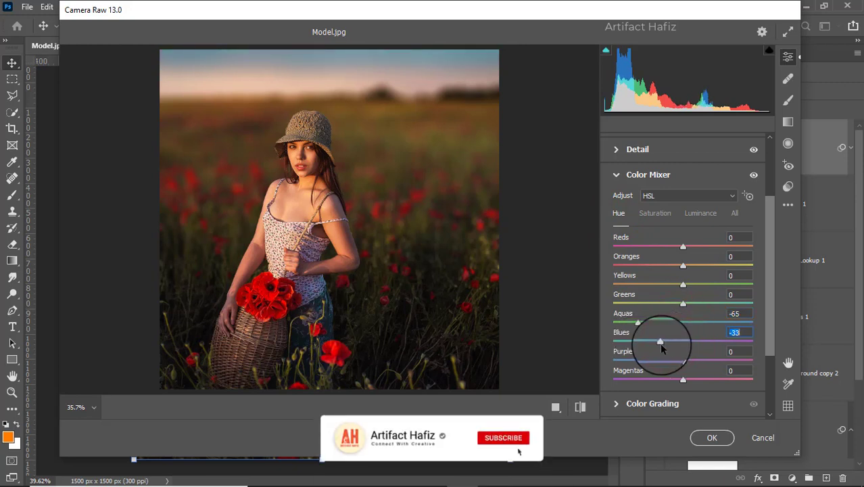
# In Color Grading, tint the shadows blue at saturation about 13 and the highlights yellow at hue 56 and saturation 9.
pyautogui.scroll(-2, 645, 351)
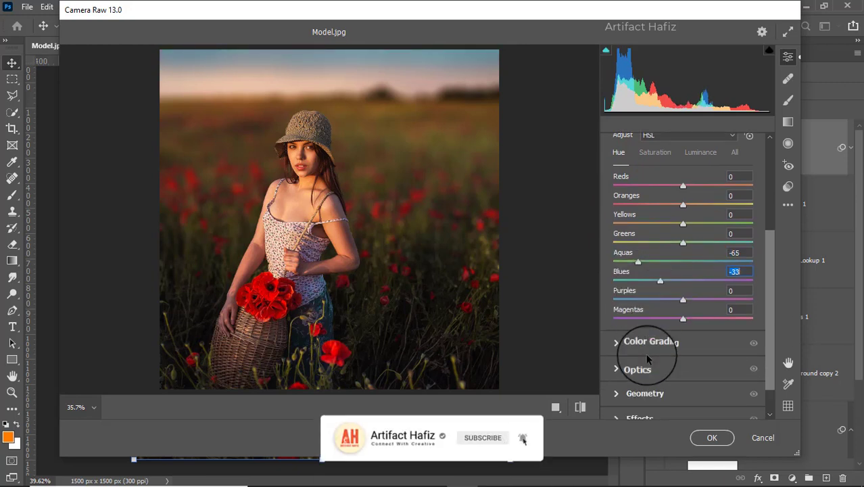
pyautogui.click(637, 343)
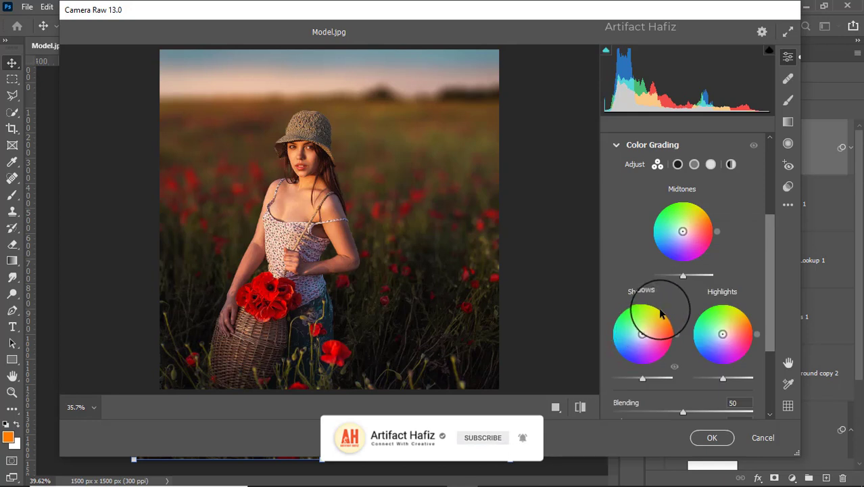
pyautogui.moveTo(642, 334); pyautogui.dragTo(612, 374)
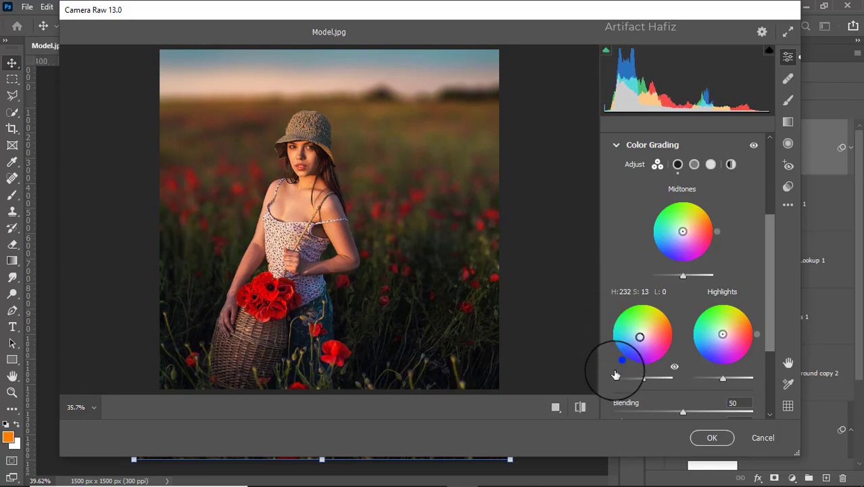
pyautogui.moveTo(618, 376); pyautogui.dragTo(617, 365)
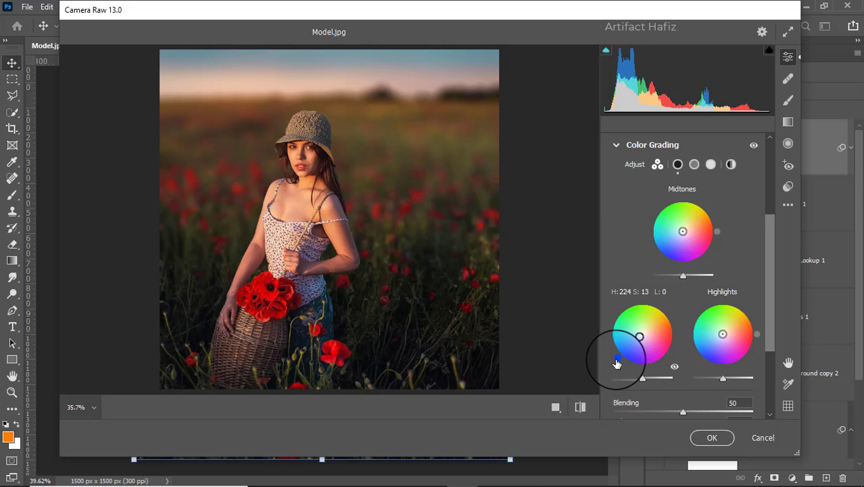
pyautogui.moveTo(617, 363); pyautogui.dragTo(607, 390)
pyautogui.moveTo(723, 334)
pyautogui.mouseDown()
pyautogui.moveTo(731, 299)
pyautogui.moveTo(726, 332)
pyautogui.mouseUp()
pyautogui.moveTo(729, 300)
pyautogui.mouseDown()
pyautogui.moveTo(763, 343)
pyautogui.moveTo(686, 318)
pyautogui.moveTo(768, 324)
pyautogui.moveTo(772, 332)
pyautogui.moveTo(744, 308)
pyautogui.mouseUp()
# In the Effects settings, add a slight dark vignette by setting Vignetting to about -3.
pyautogui.scroll(-5, 701, 344)
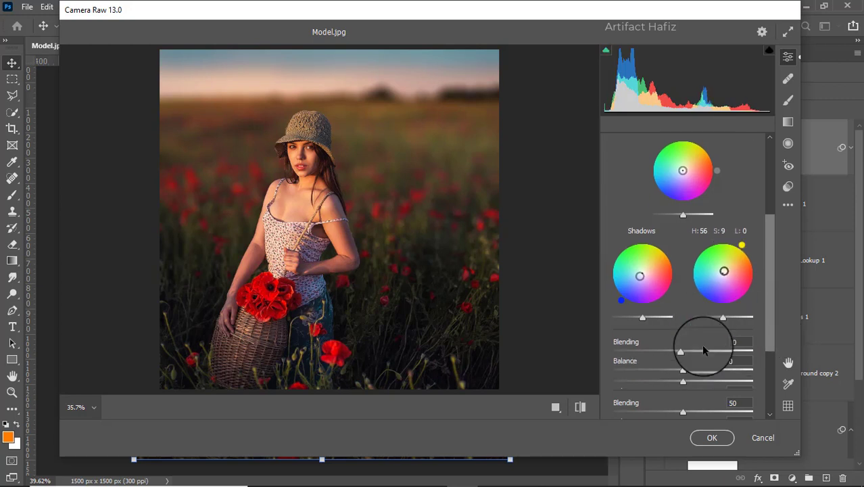
pyautogui.click(622, 381)
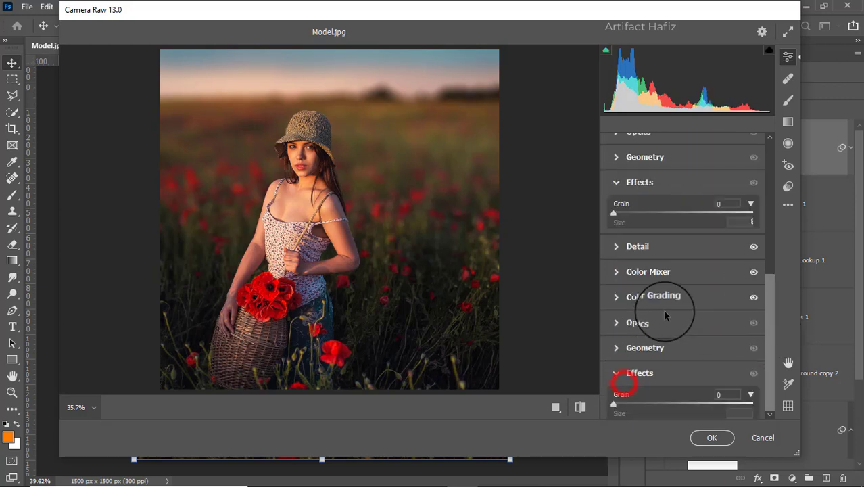
pyautogui.moveTo(685, 278); pyautogui.dragTo(680, 277)
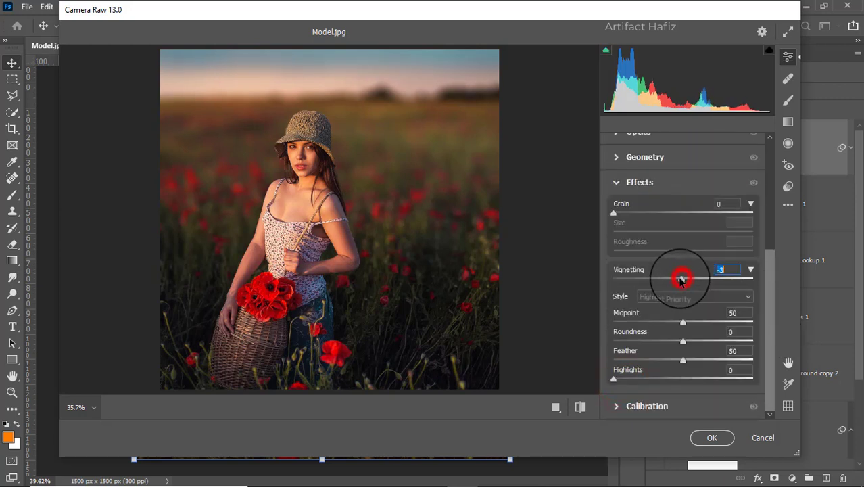
# Set the Calibration saturation to Red Primary -5, Green Primary +3 and Blue Primary +6, and apply the Camera Raw Filter.
pyautogui.click(635, 405)
pyautogui.moveTo(684, 293); pyautogui.dragTo(681, 293)
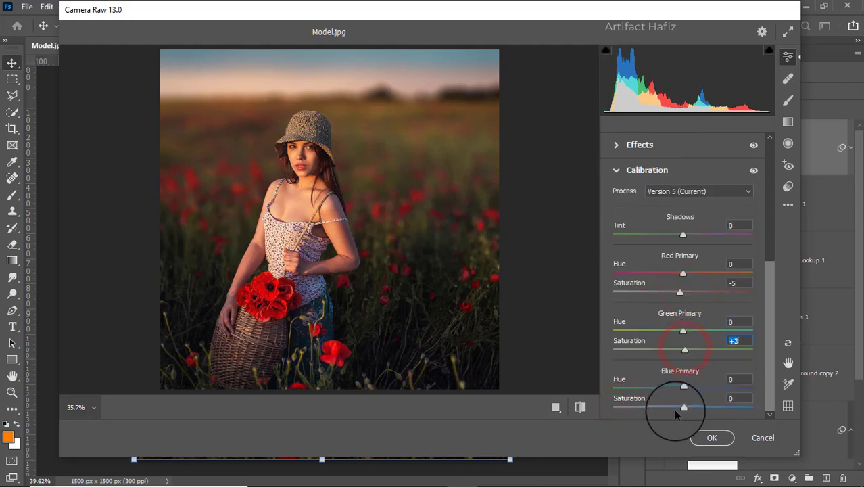
pyautogui.moveTo(683, 407); pyautogui.dragTo(687, 407)
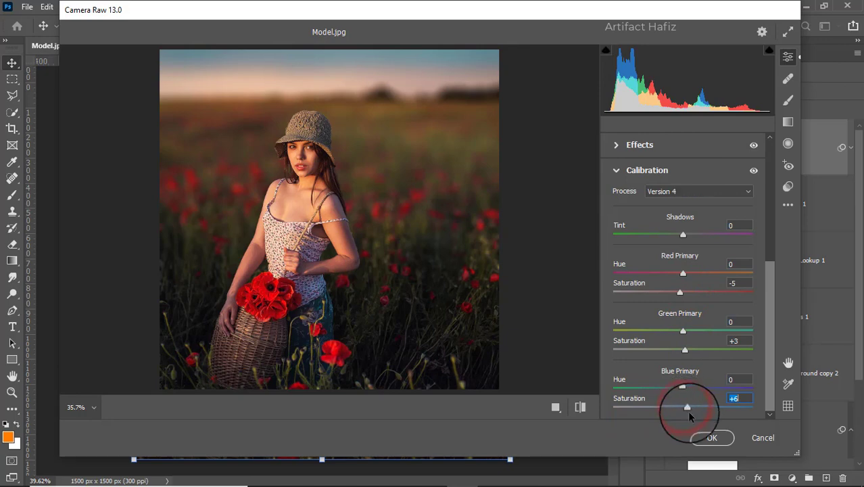
pyautogui.click(710, 438)
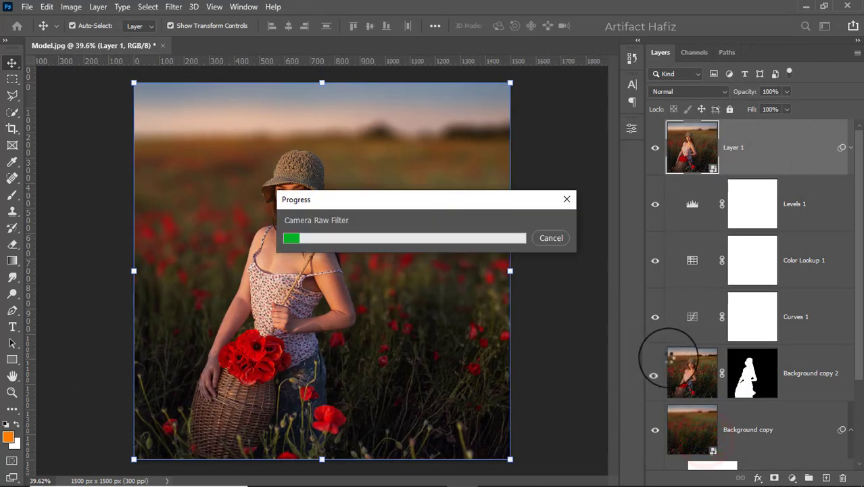
# Toggle the visibility of all layers except the original Background to compare the photo before and after editing.
pyautogui.scroll(-5, 656, 367)
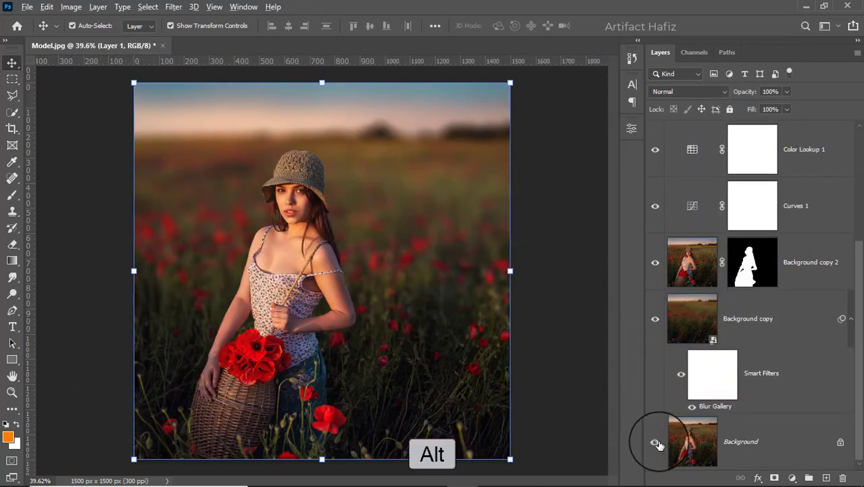
pyautogui.keyDown('alt'); pyautogui.click(656, 443); pyautogui.keyUp('alt')
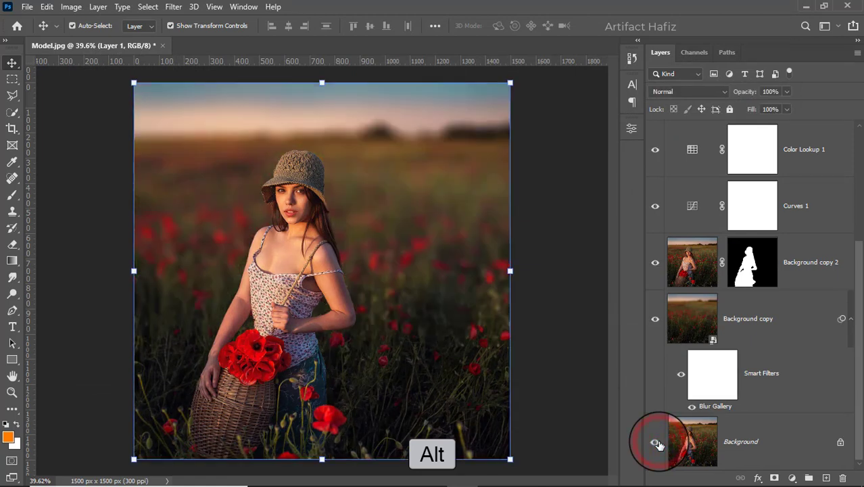